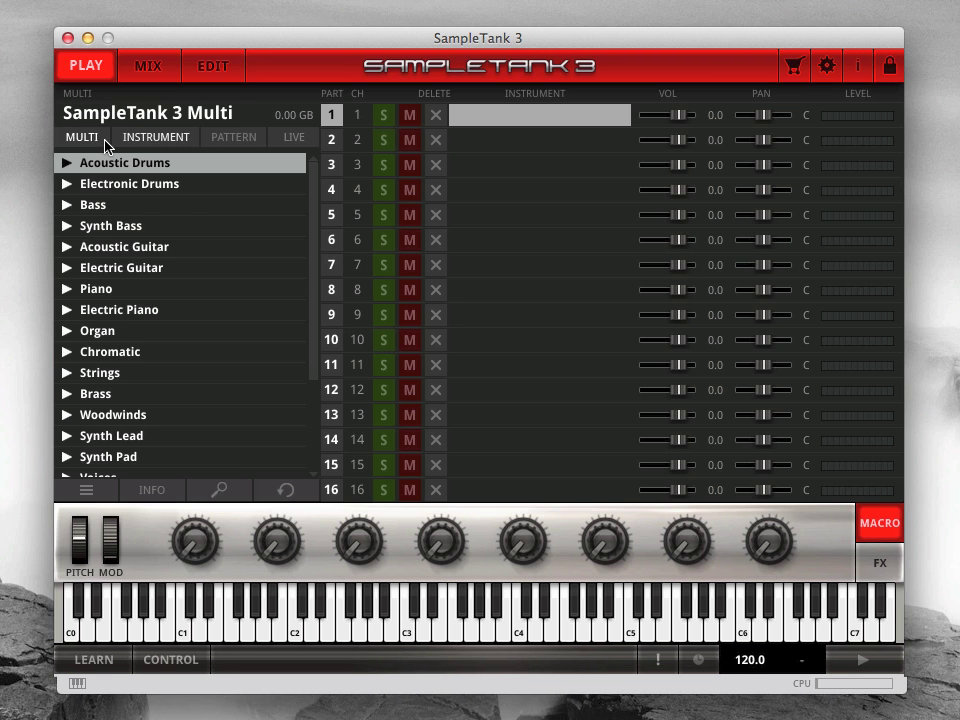
- Load the Techno Song 2 multi and play it with the mixer shown
left_click(104, 142)
left_click(100, 204)
scroll(314, 458, "down", 10)
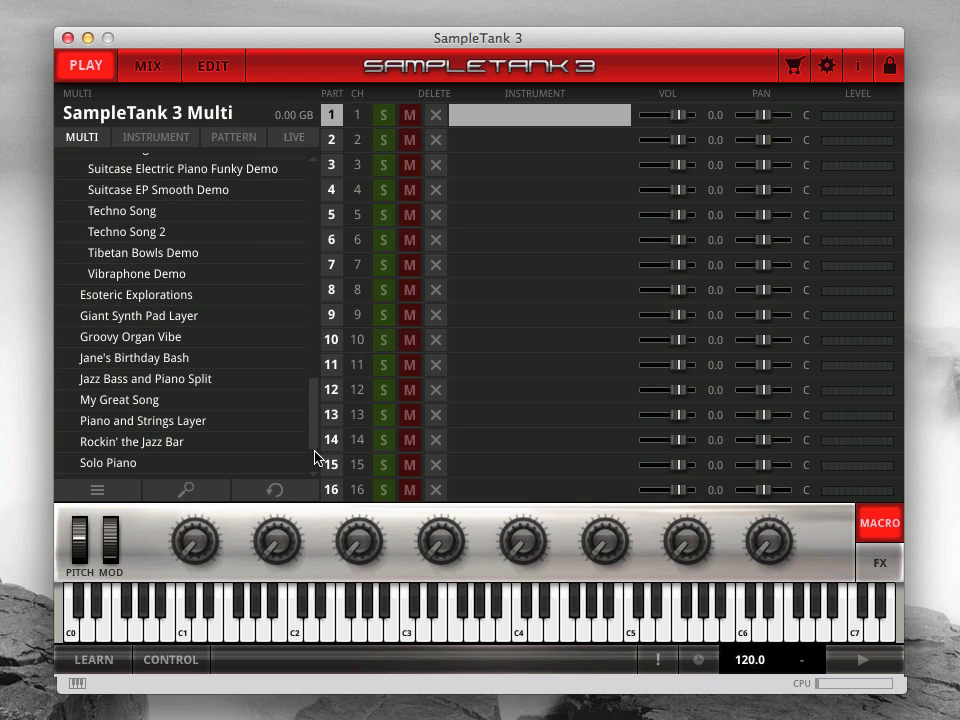
left_click(240, 232)
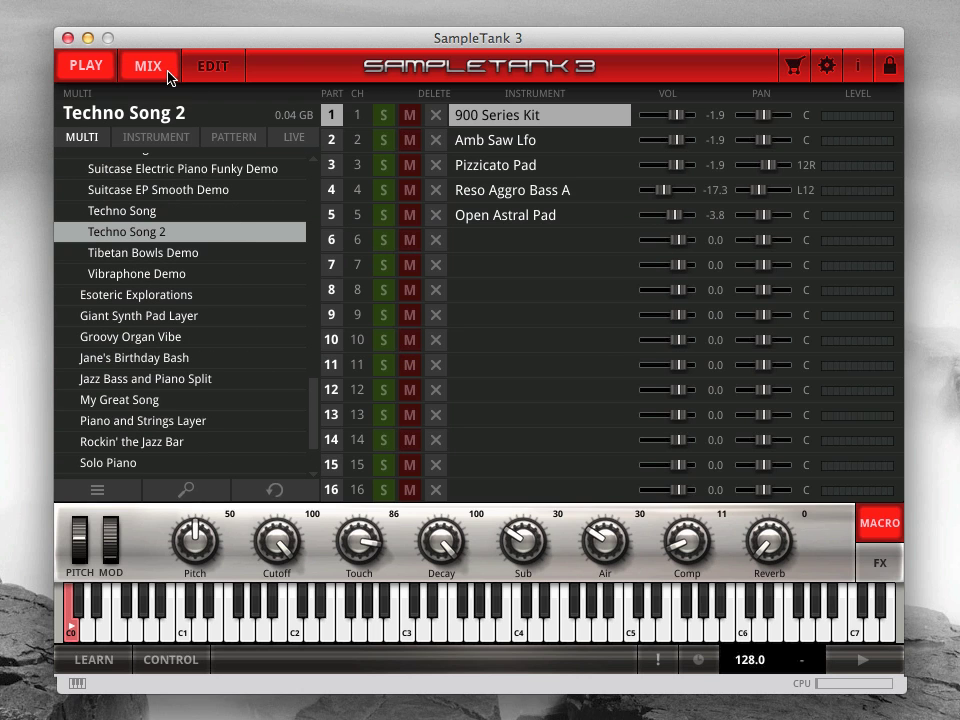
left_click(160, 70)
left_click(876, 657)
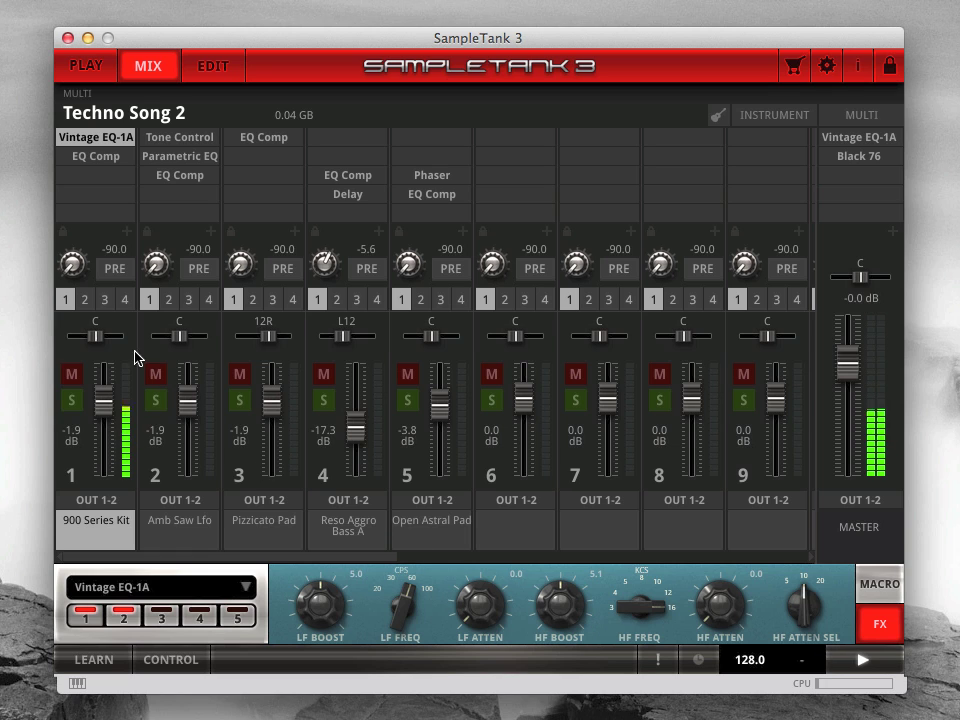
- Set the 900 Series Kit's send level to -28.7 and pan the Amb Saw Lfo part to L17
mouse_move(70, 268)
left_mouse_down()
mouse_move(70, 220)
mouse_move(70, 250)
left_mouse_up()
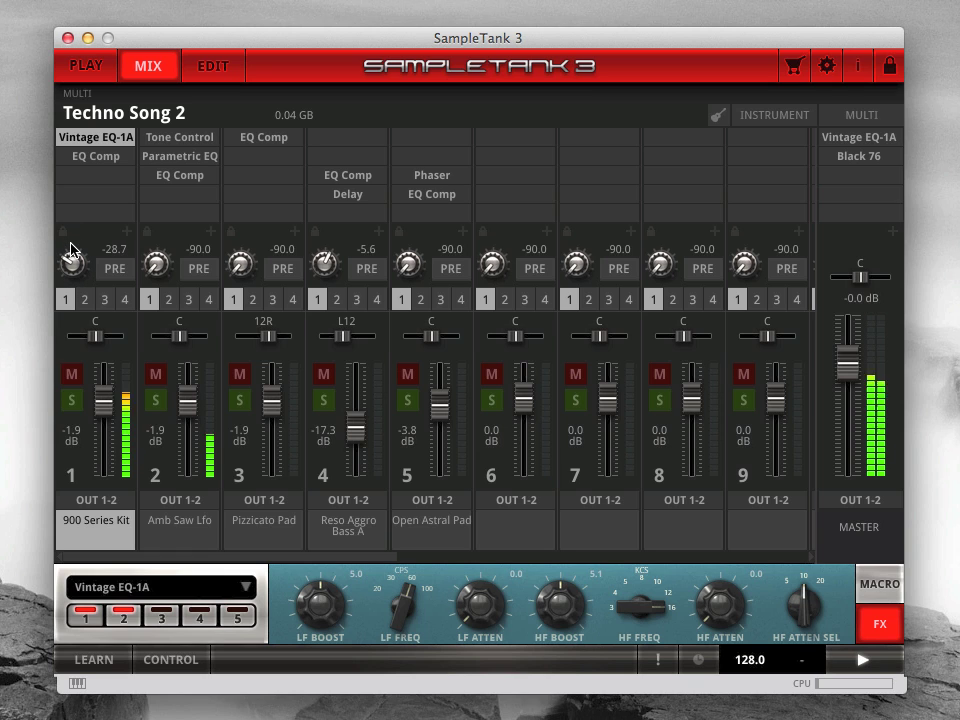
mouse_move(180, 335)
left_mouse_down()
mouse_move(150, 345)
mouse_move(208, 338)
mouse_move(172, 341)
left_mouse_up()
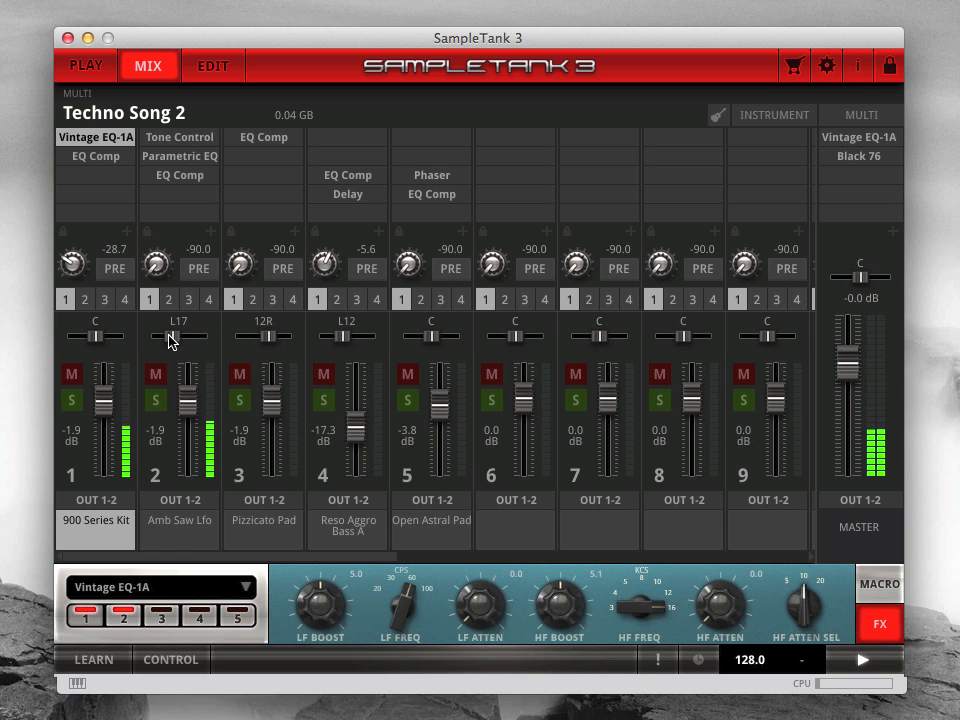
- Set the master Black 76 input to -27 and the 900 Series Kit's Vintage EQ-1A to HF Boost 6.5 and LF Boost 5.6
left_click(827, 161)
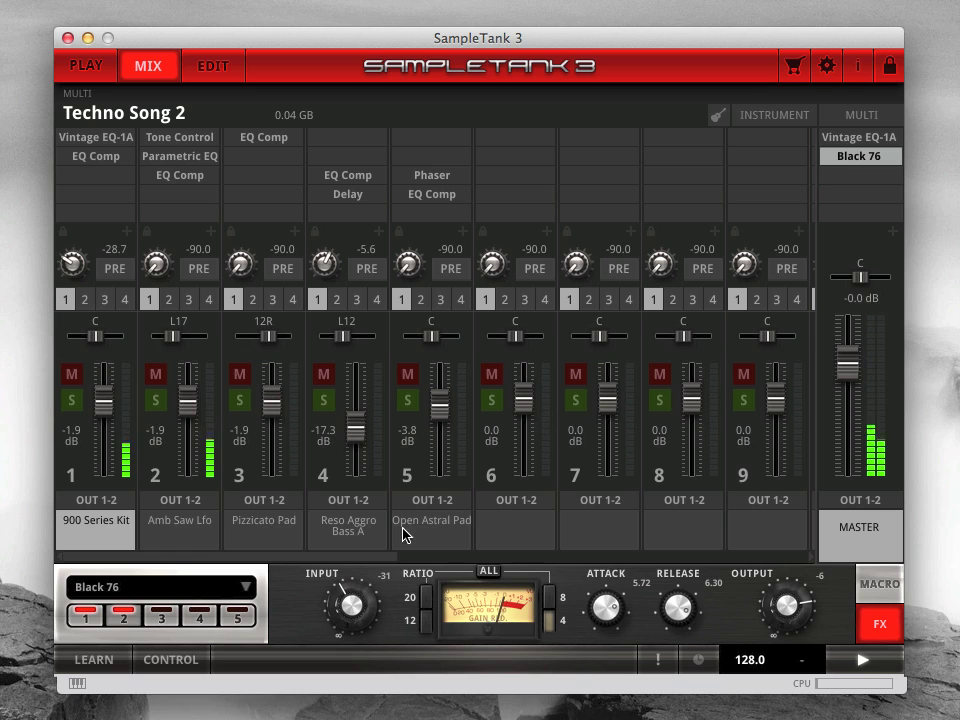
left_click_drag(381, 612, 347, 609)
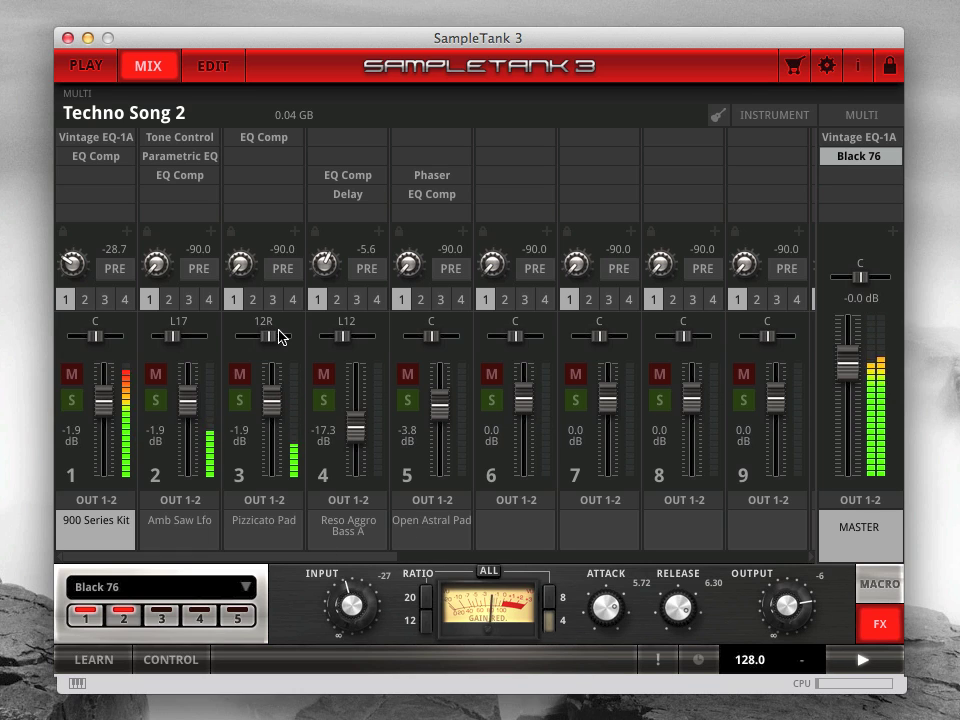
left_click(113, 140)
mouse_move(546, 612)
left_mouse_down()
mouse_move(542, 594)
mouse_move(551, 604)
left_mouse_up()
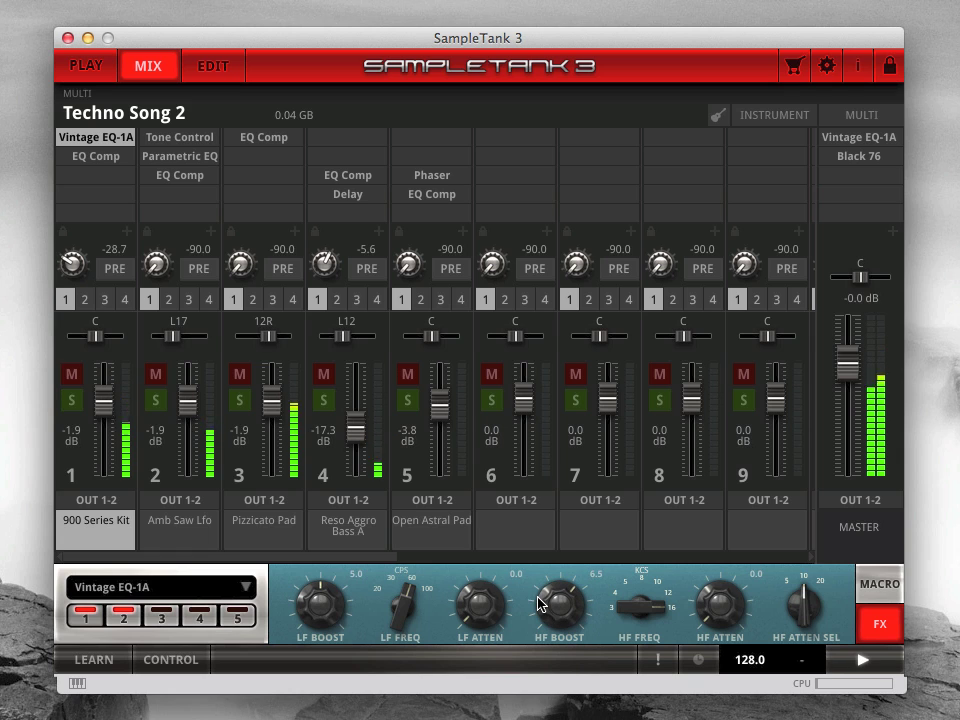
left_click_drag(316, 609, 314, 605)
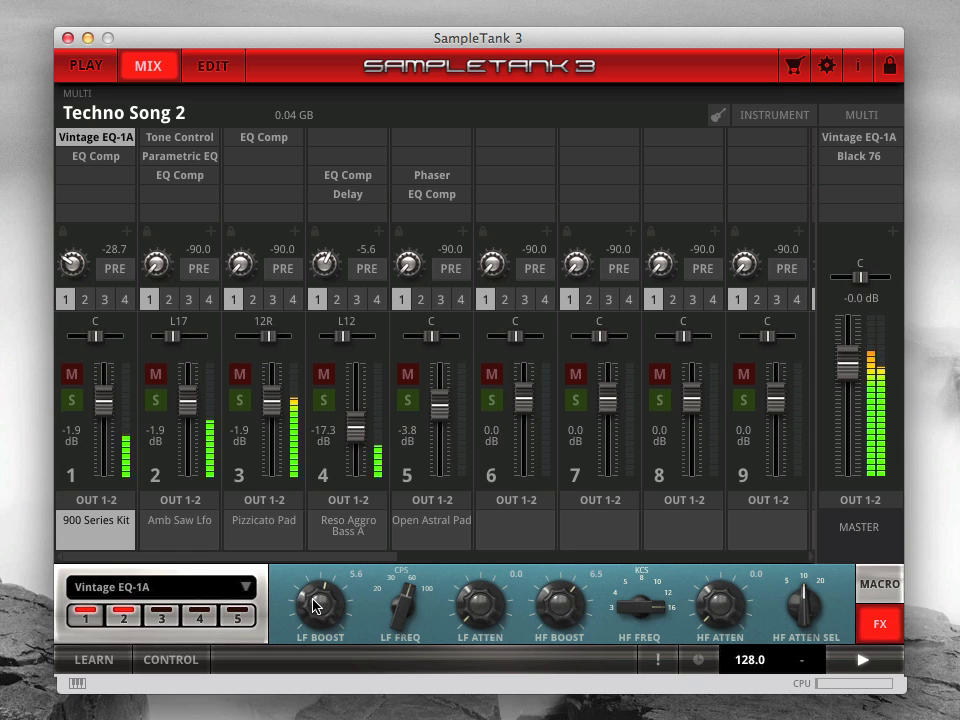
- Route Pizzicato Pad to send 3 at -1.5 and pan it to 28R, with Reso Aggro Bass A panned to L31
left_click(273, 300)
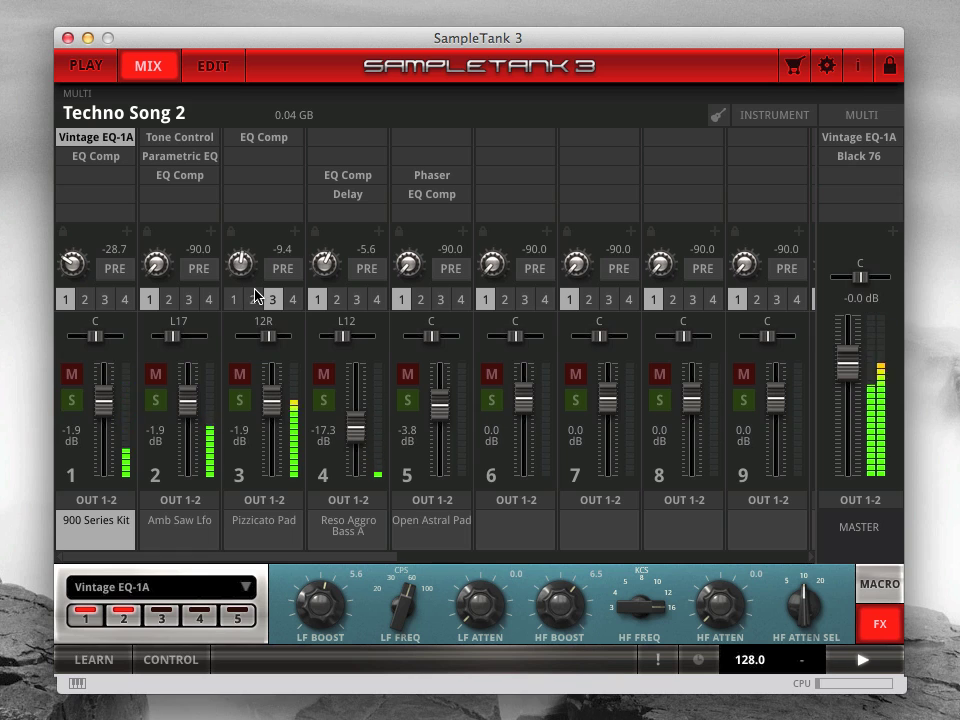
mouse_move(237, 262)
left_mouse_down()
mouse_move(237, 246)
mouse_move(233, 261)
left_mouse_up()
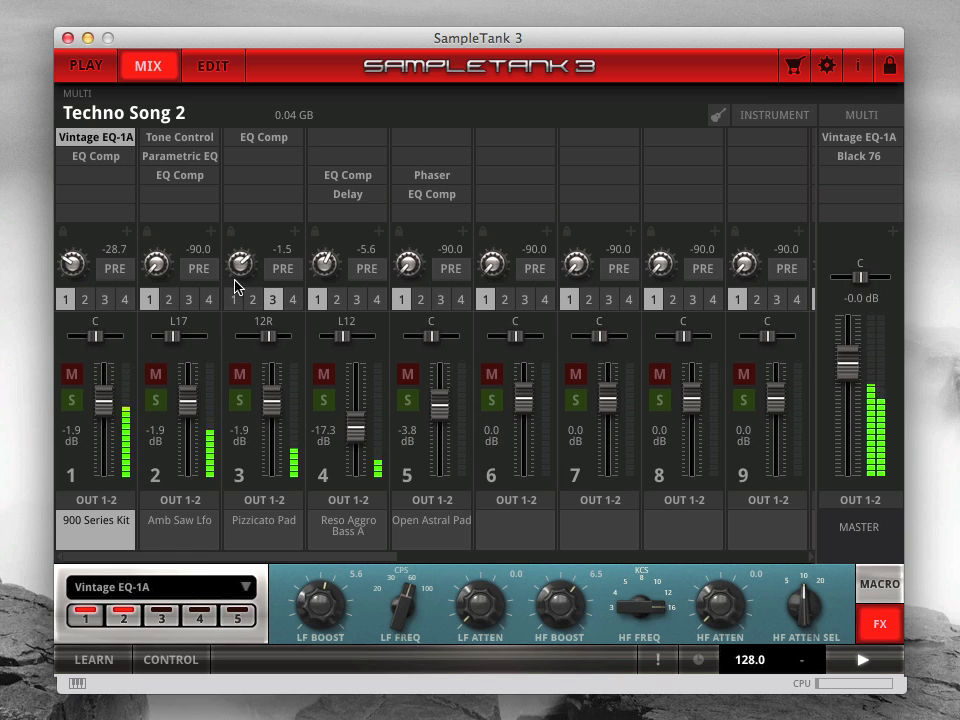
left_click_drag(266, 333, 276, 338)
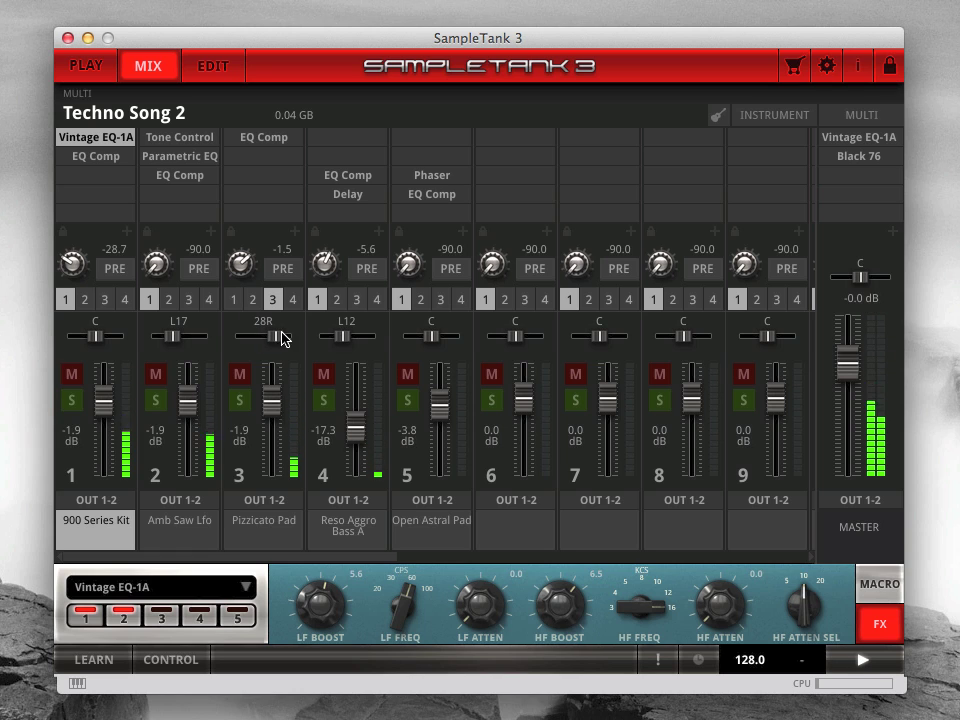
left_click_drag(355, 342, 340, 340)
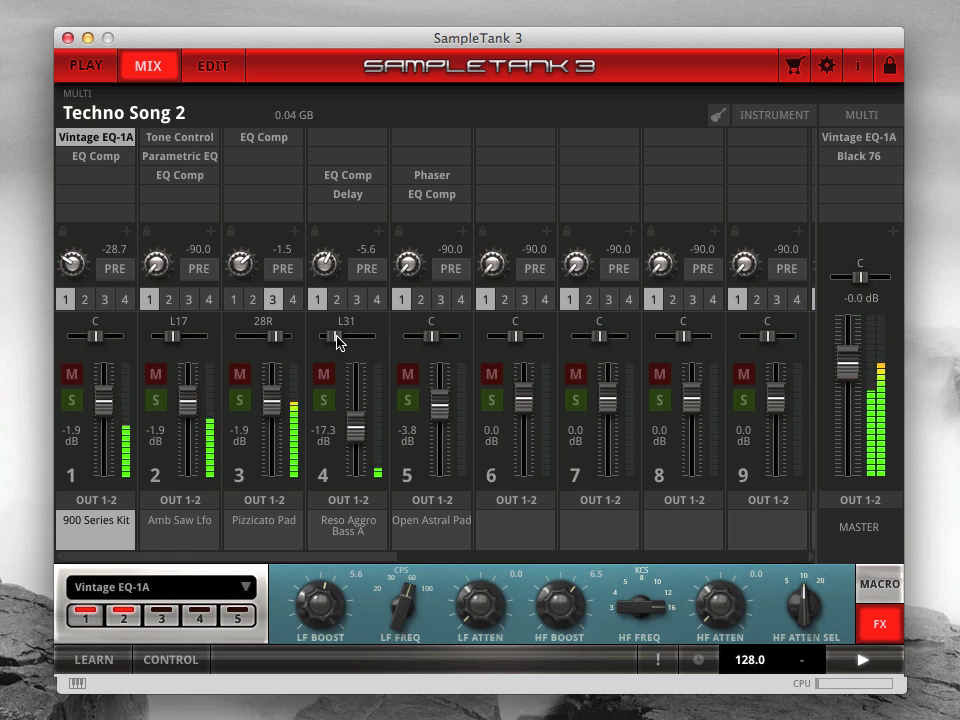
- Route the Open Astral Pad part to send 4 at level 9.8 and pan it to L17
left_click(461, 300)
scroll(407, 261, "up", 5)
scroll(407, 259, "up", 4)
scroll(407, 261, "down", 8)
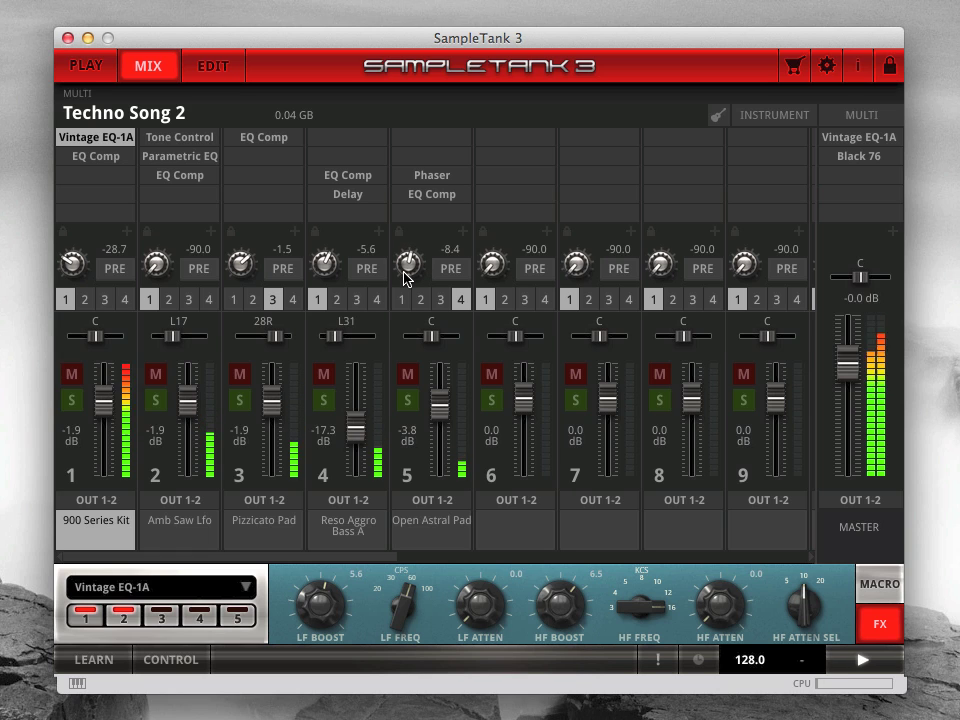
left_click_drag(432, 340, 428, 338)
left_click_drag(405, 268, 399, 243)
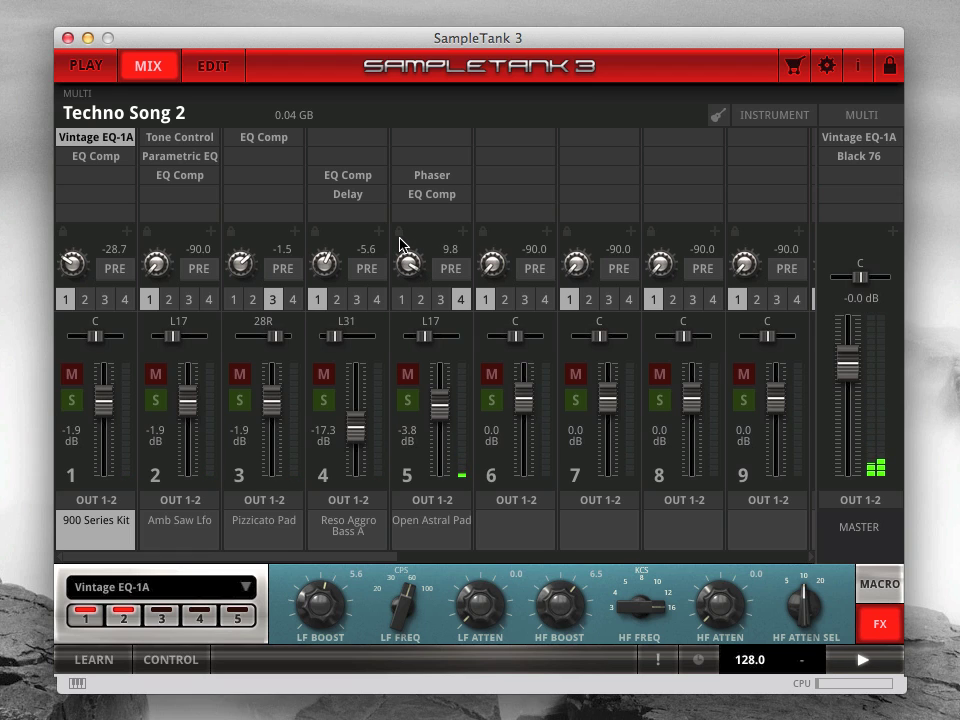
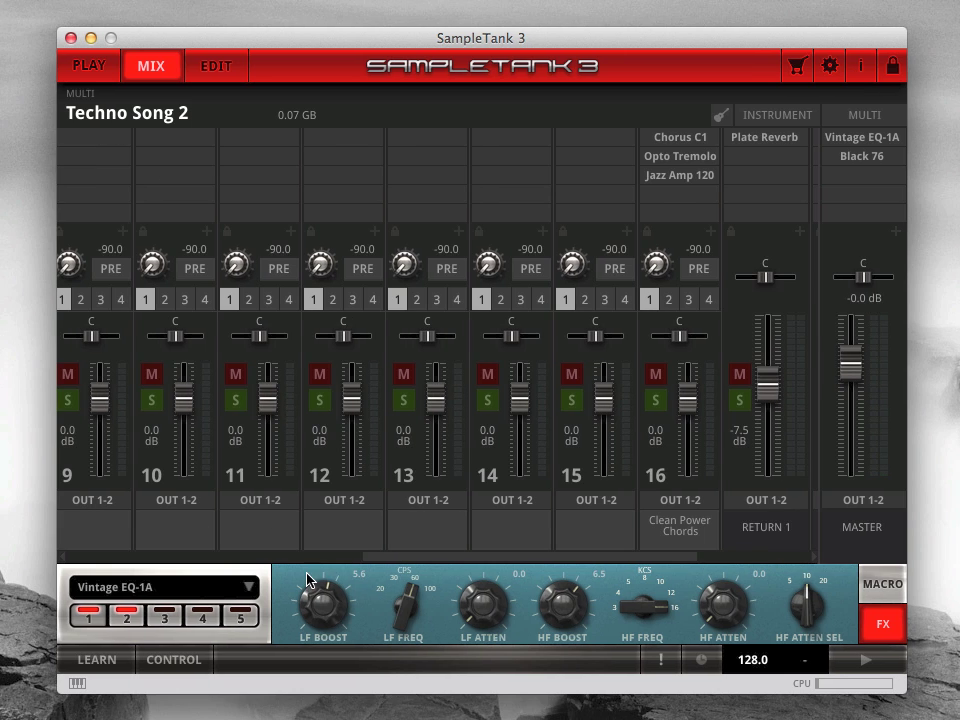
- Insert the Cabinet amp component in the third effect slot of the Pizzicato Pad part
left_click(223, 558)
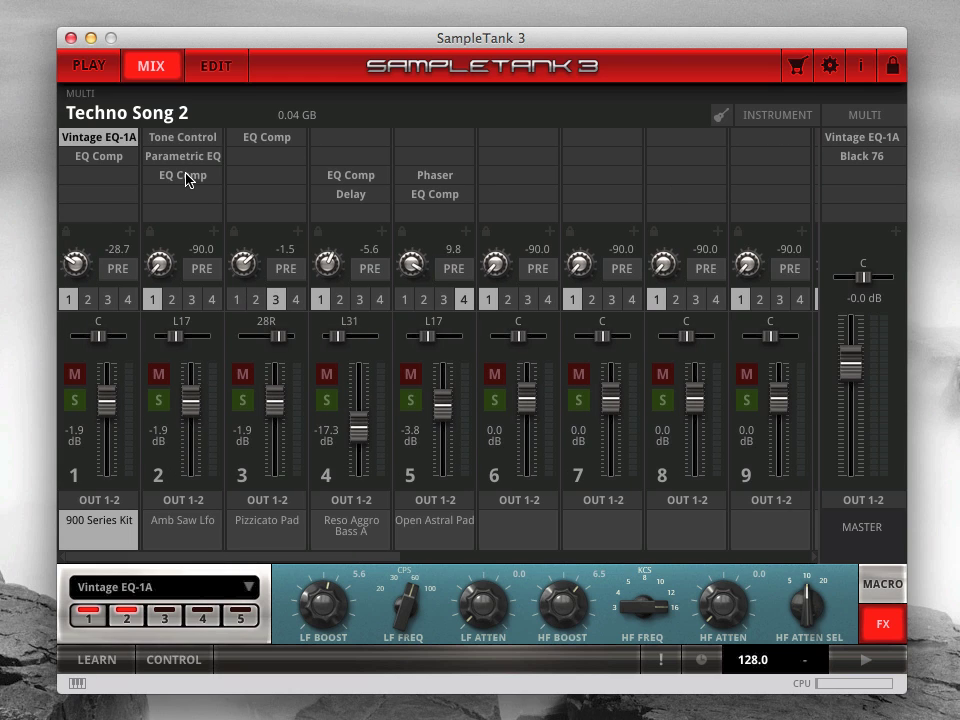
left_click(279, 182)
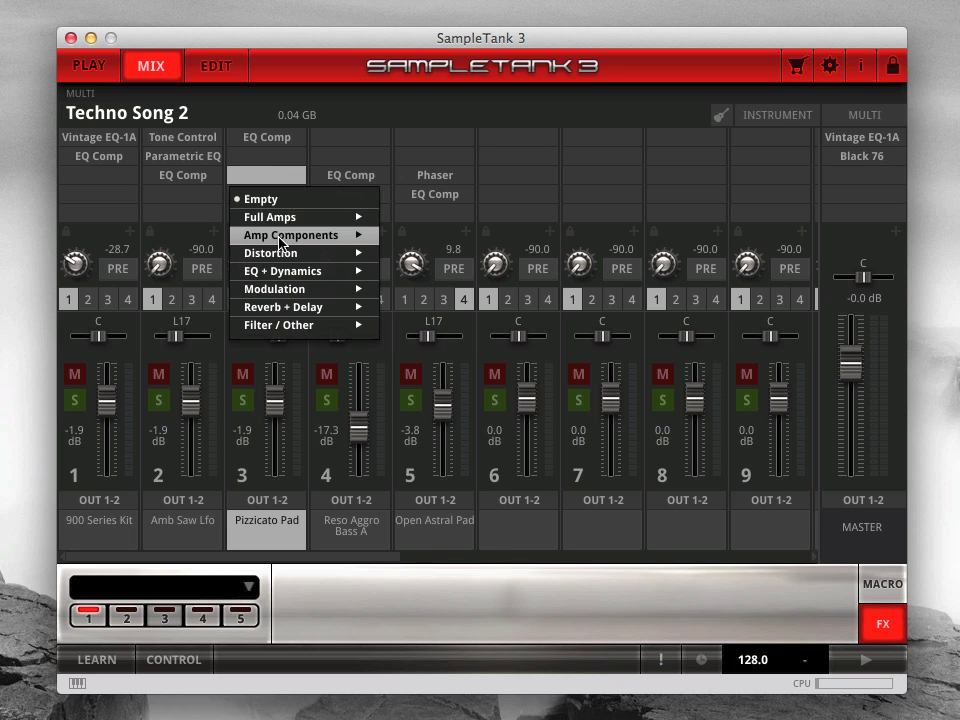
mouse_move(282, 242)
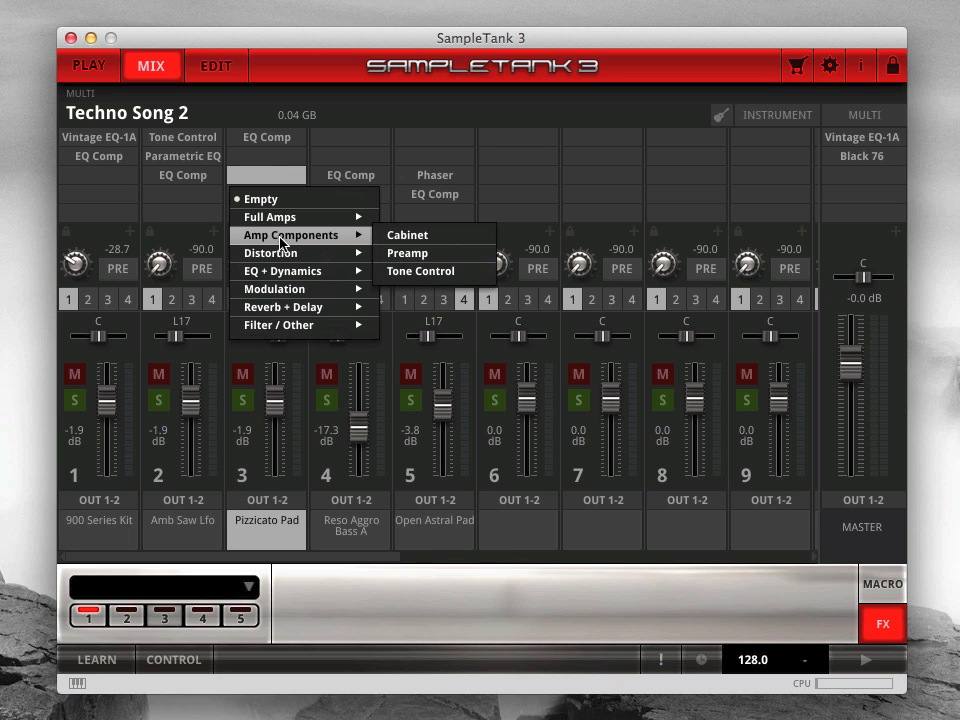
left_click(400, 236)
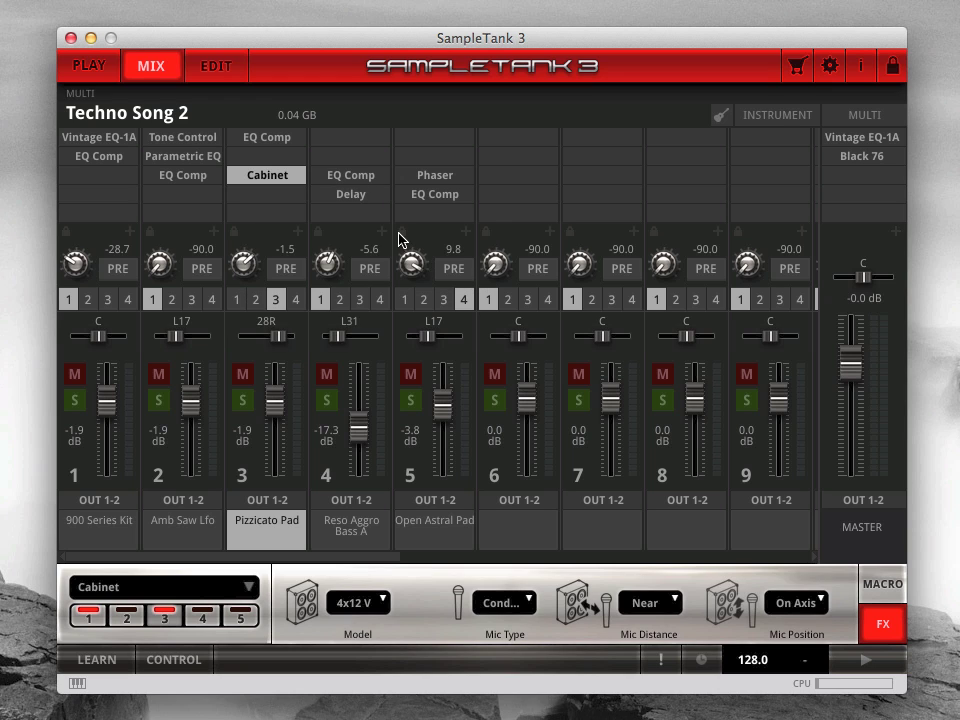
- Put a British Tube Lead amp in Pizzicato Pad's third effect slot with Mid 8.3, Treble 5.3 and Presence 5.3
left_click(285, 177)
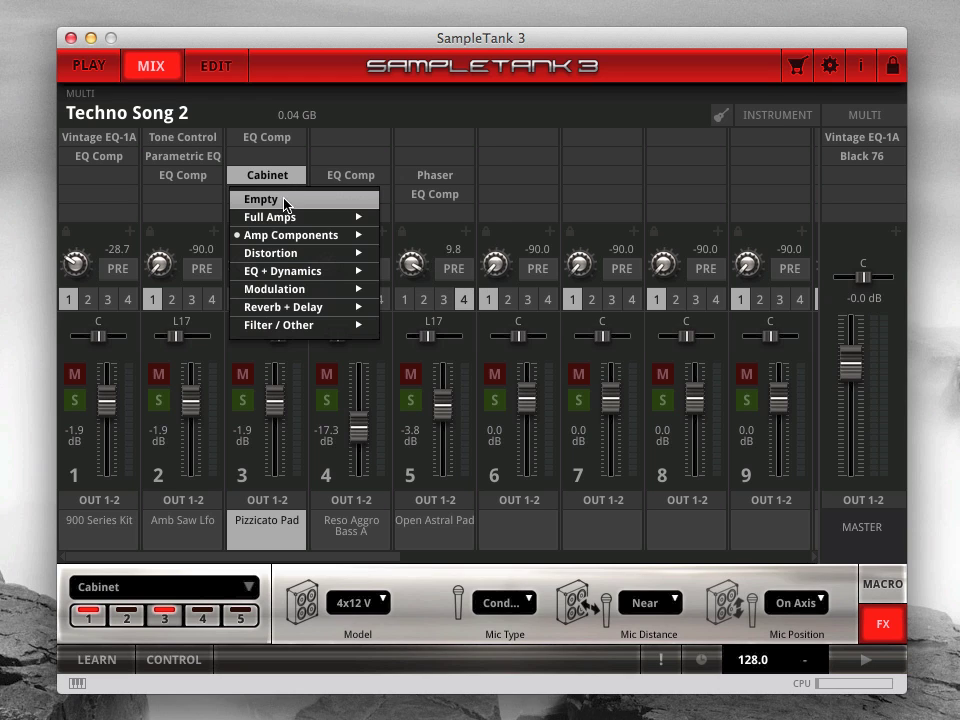
mouse_move(290, 217)
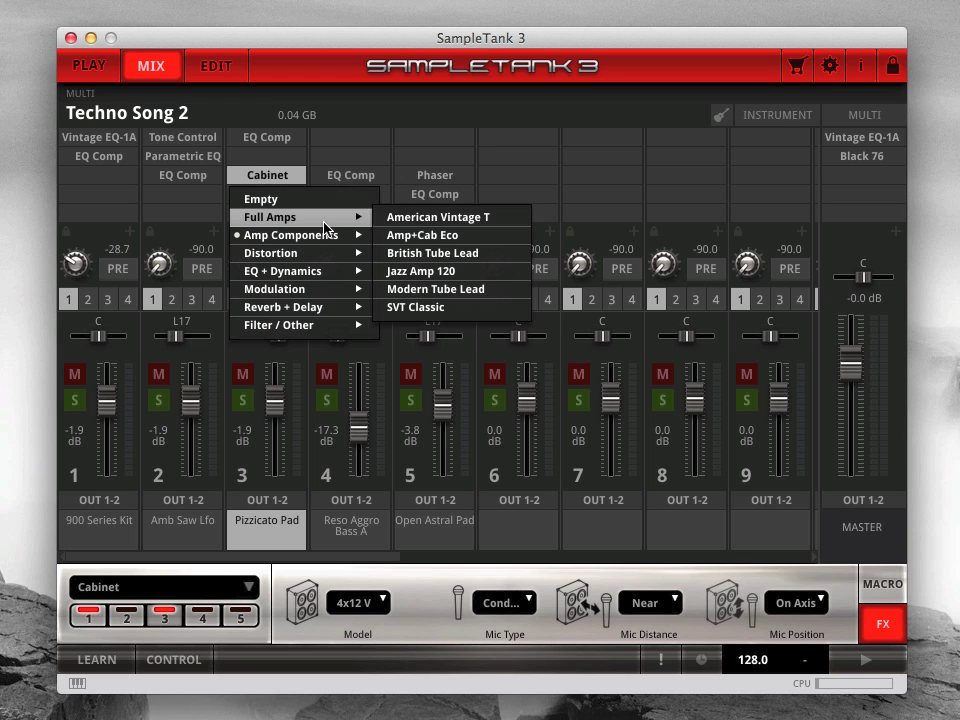
left_click(456, 258)
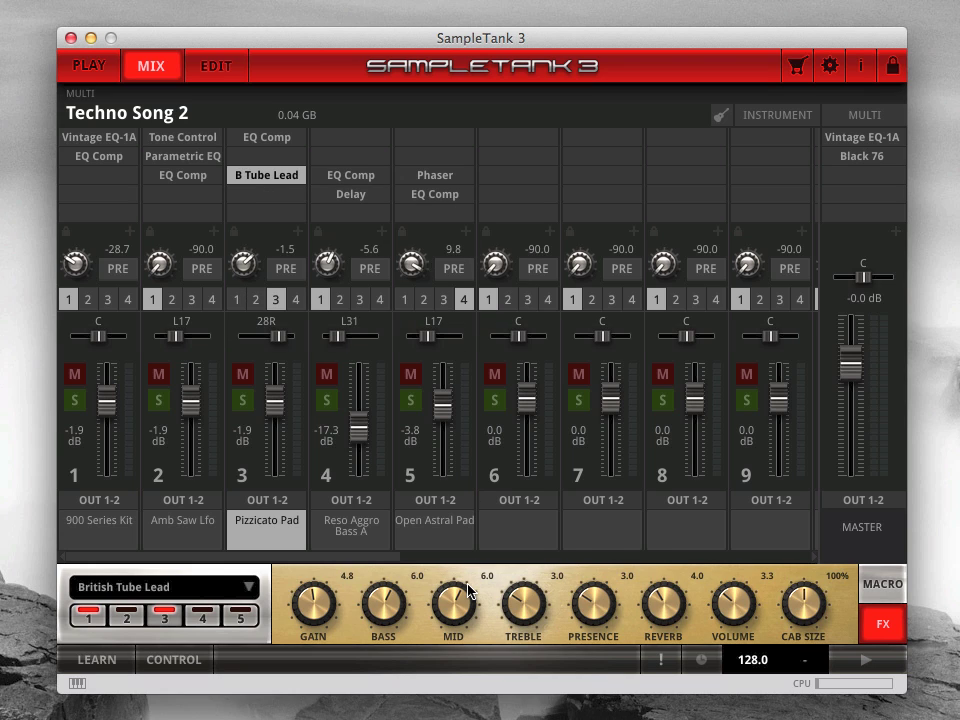
left_click_drag(447, 610, 449, 586)
left_click_drag(524, 605, 528, 581)
left_click_drag(593, 600, 587, 583)
- Move the British Tube Lead to Pizzicato Pad's fourth effect slot and copy it to the 900 Series Kit's fourth slot
left_click_drag(295, 180, 291, 198)
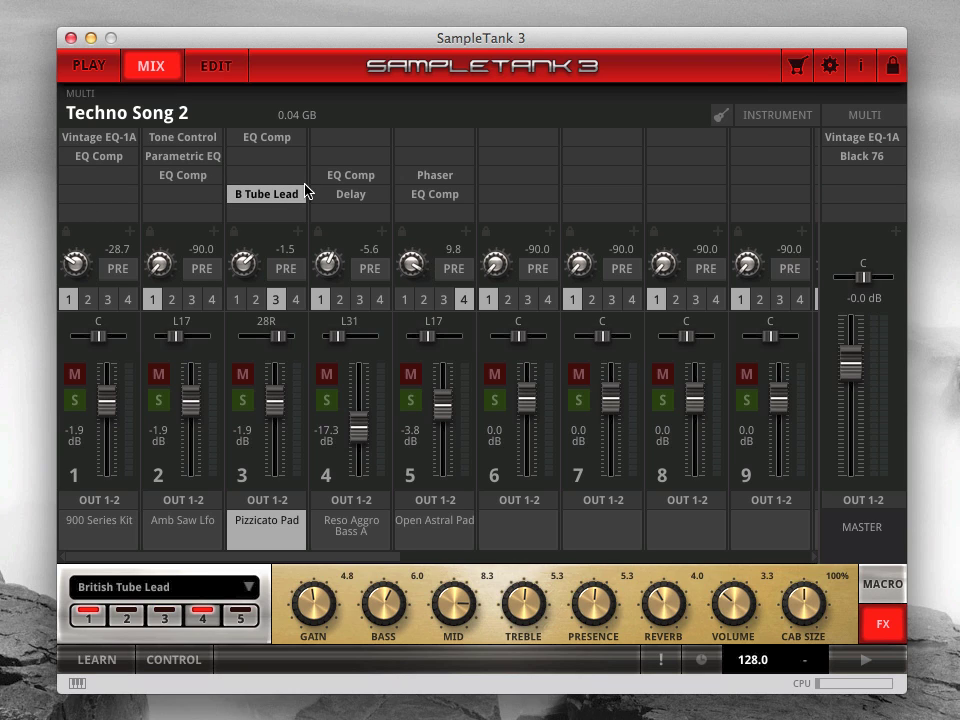
left_click_drag(288, 196, 115, 196)
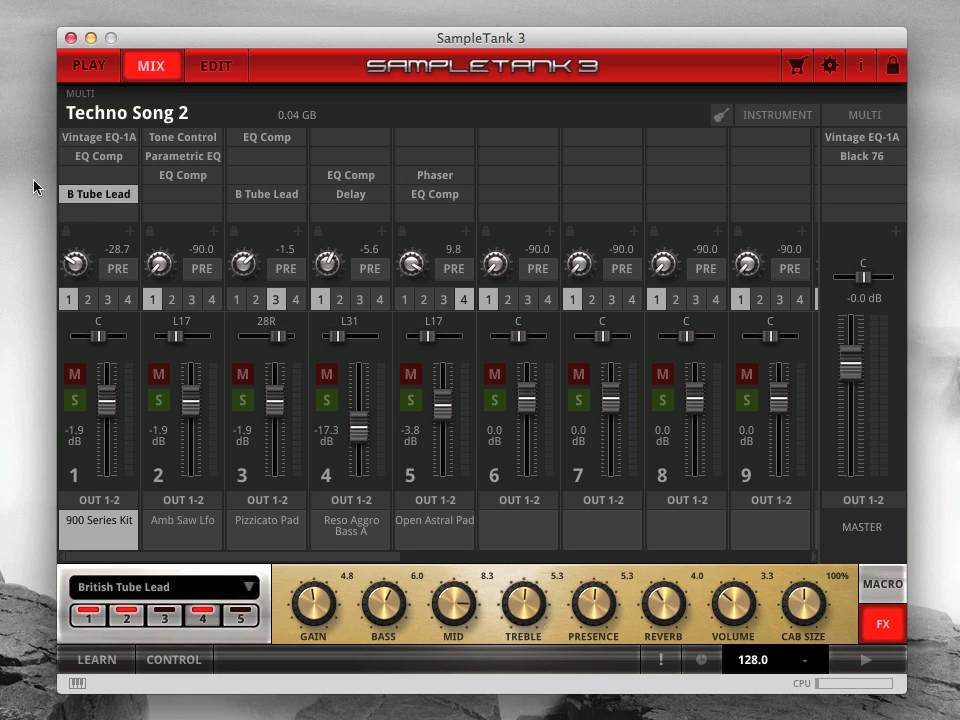
- Save the 900 Series Kit's effect chain as an effect set preset named Dist Drums
left_click(130, 233)
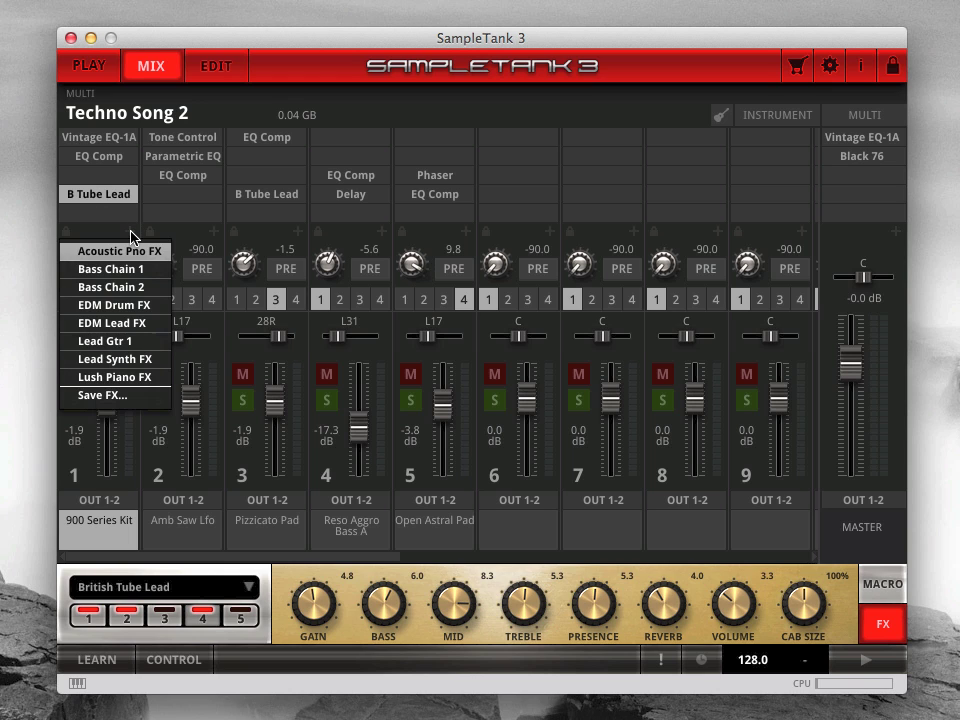
left_click(108, 395)
type("Dist")
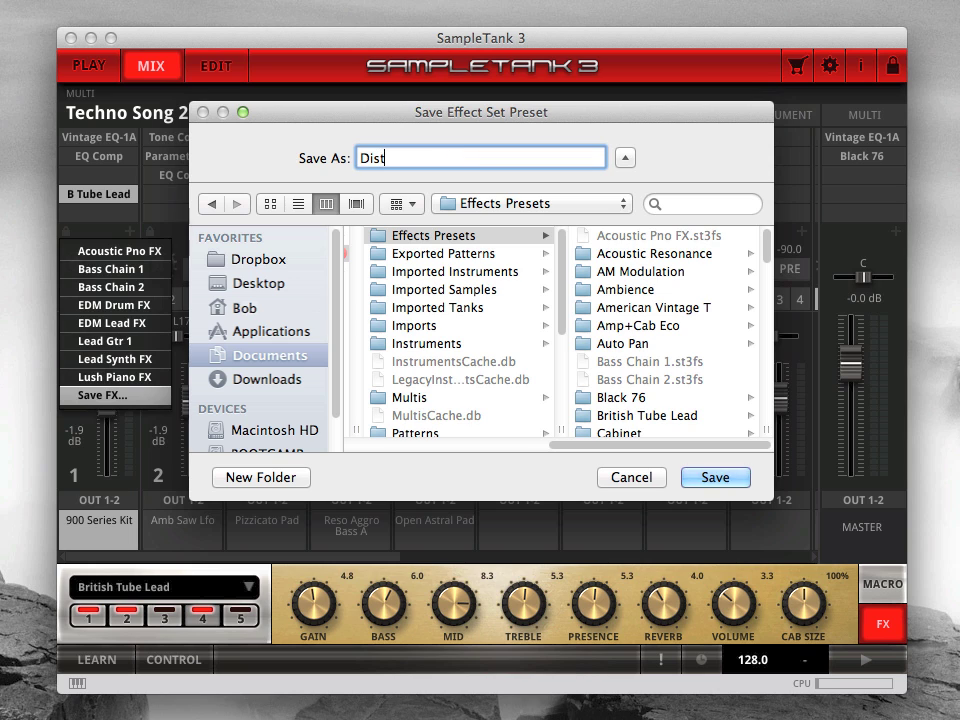
type(" Drums")
left_click(727, 478)
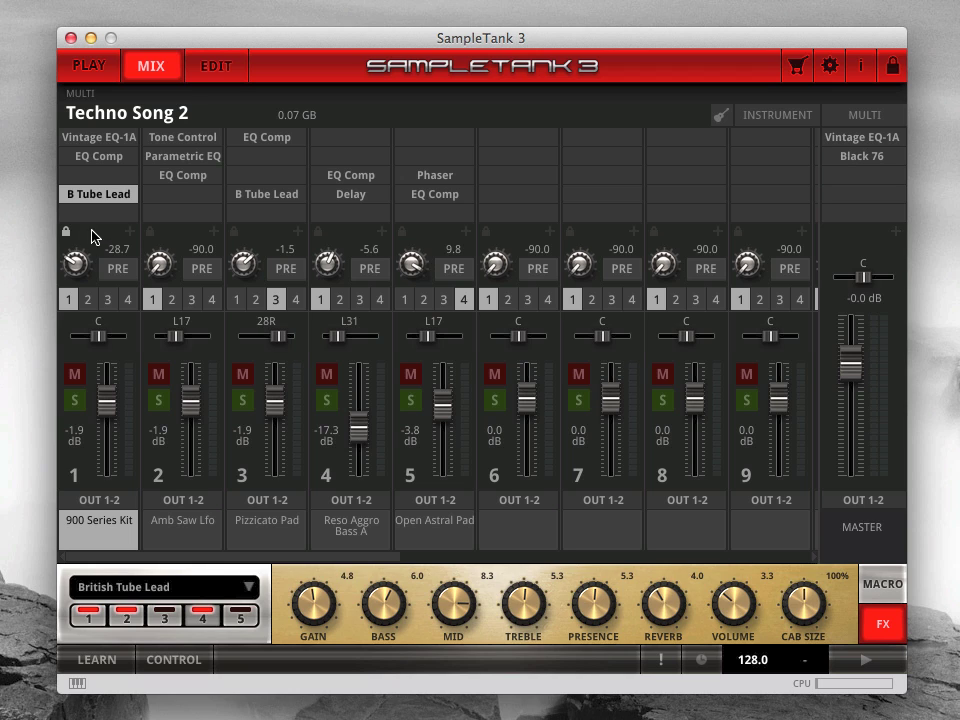
- Examine the Chorus C1, Opto Tremolo and Jazz Amp 120 settings on the Clean Power Chords part
left_click(525, 558)
left_click(658, 535)
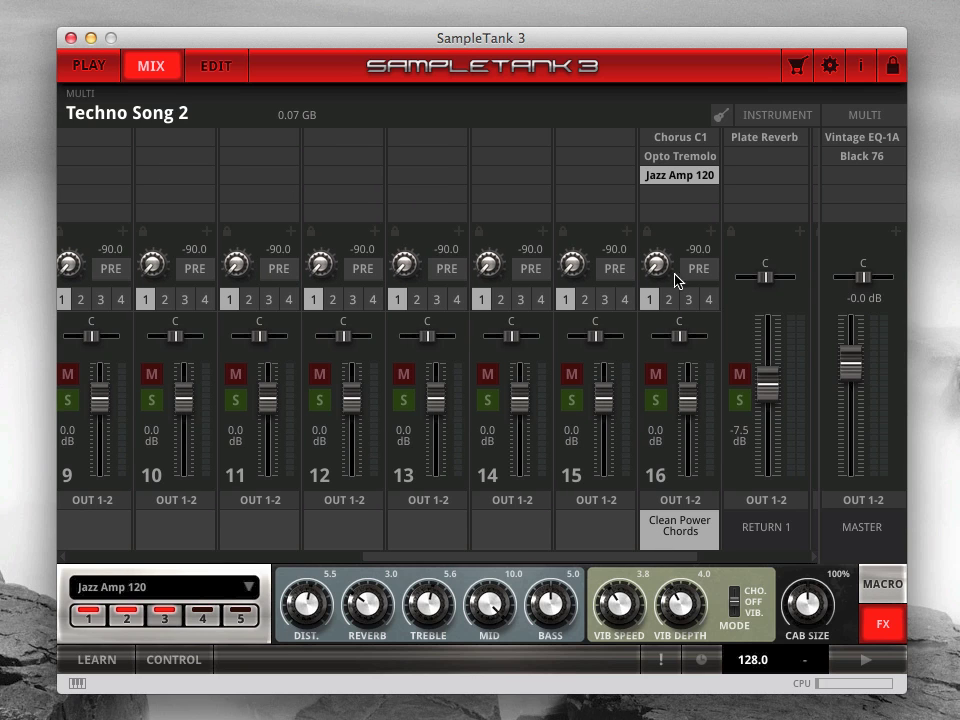
left_click(696, 156)
left_click(694, 139)
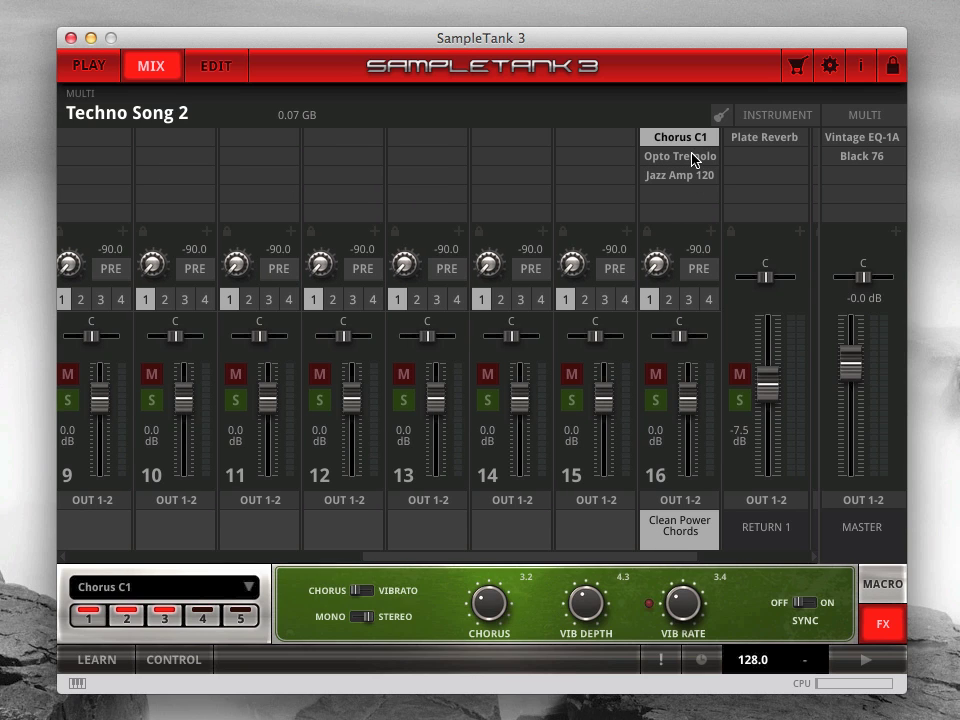
left_click(692, 156)
left_click(690, 175)
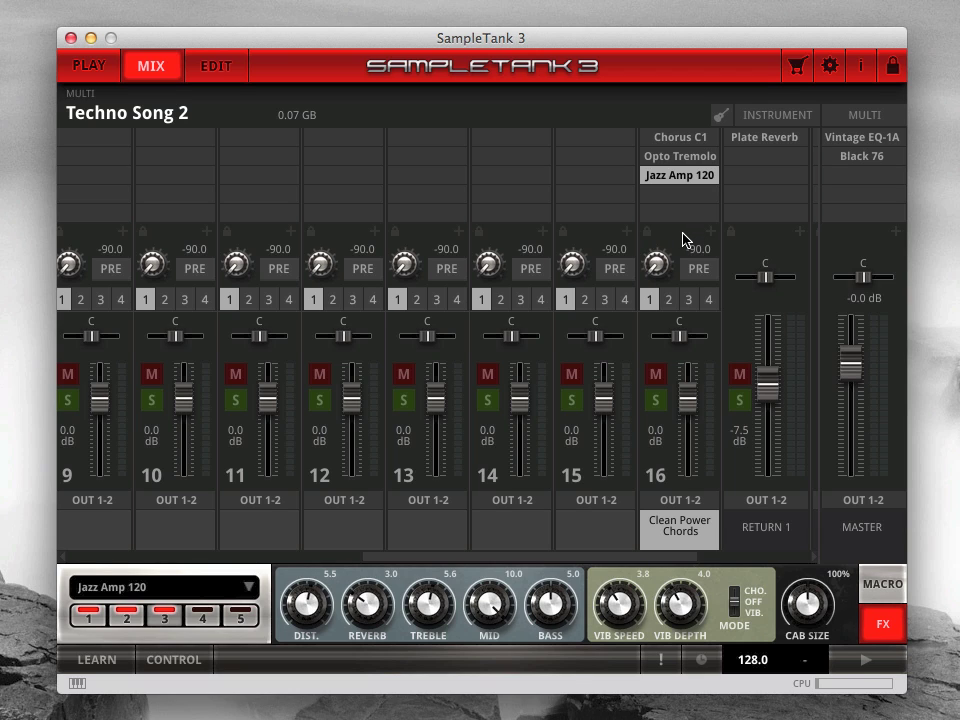
- Turn the Clean Power Chords send fully down and step its routing through sends 2, 3 and 4 back to 1
scroll(687, 240, "right", 1)
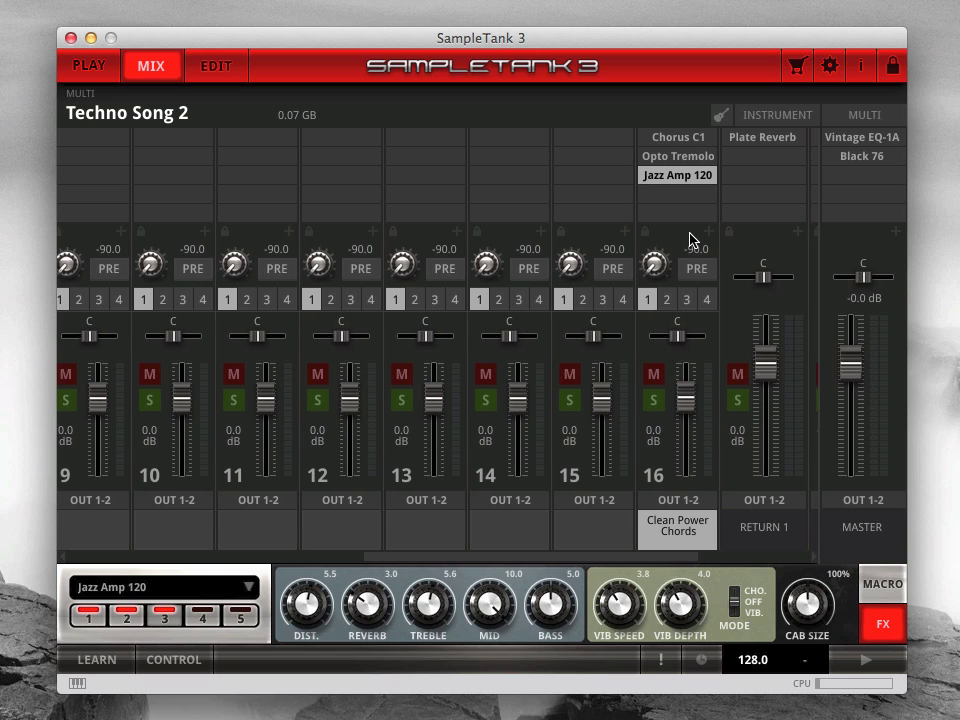
left_click_drag(654, 266, 643, 306)
left_click(667, 303)
left_click(687, 302)
left_click(706, 302)
mouse_move(654, 268)
left_mouse_down()
mouse_move(655, 250)
mouse_move(658, 290)
mouse_move(651, 278)
left_mouse_up()
left_click(667, 299)
left_click(707, 300)
left_click(647, 299)
- Lower the master volume to -12.2 dB with playback running and raise the Clean Power Chords send level to 9.2
left_click_drag(855, 367, 855, 409)
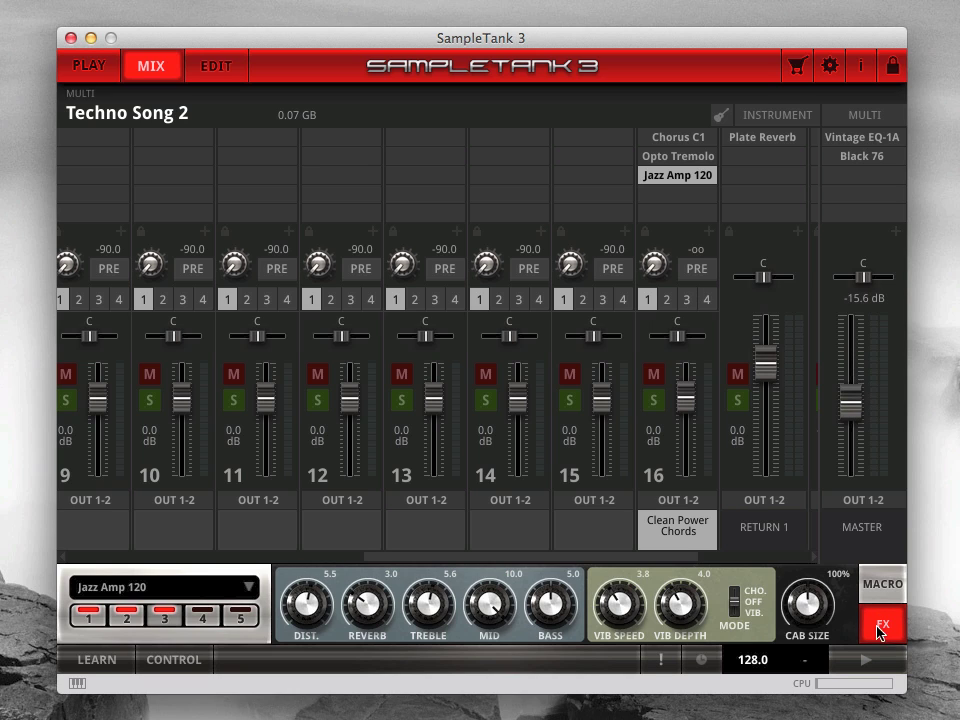
left_click(866, 660)
left_click_drag(846, 413, 849, 399)
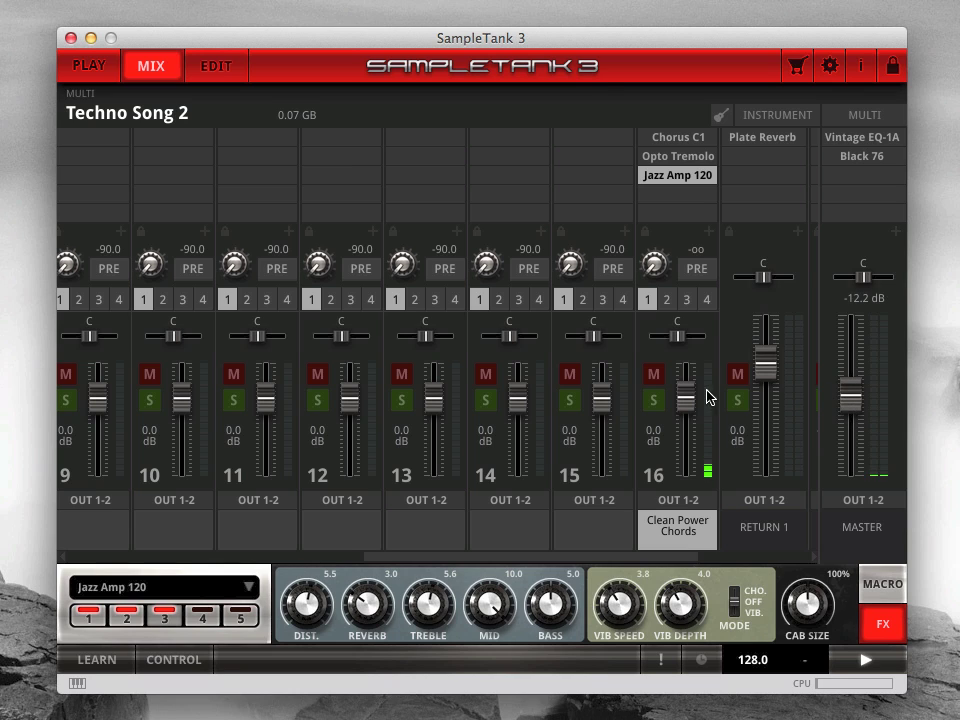
left_click_drag(654, 260, 651, 212)
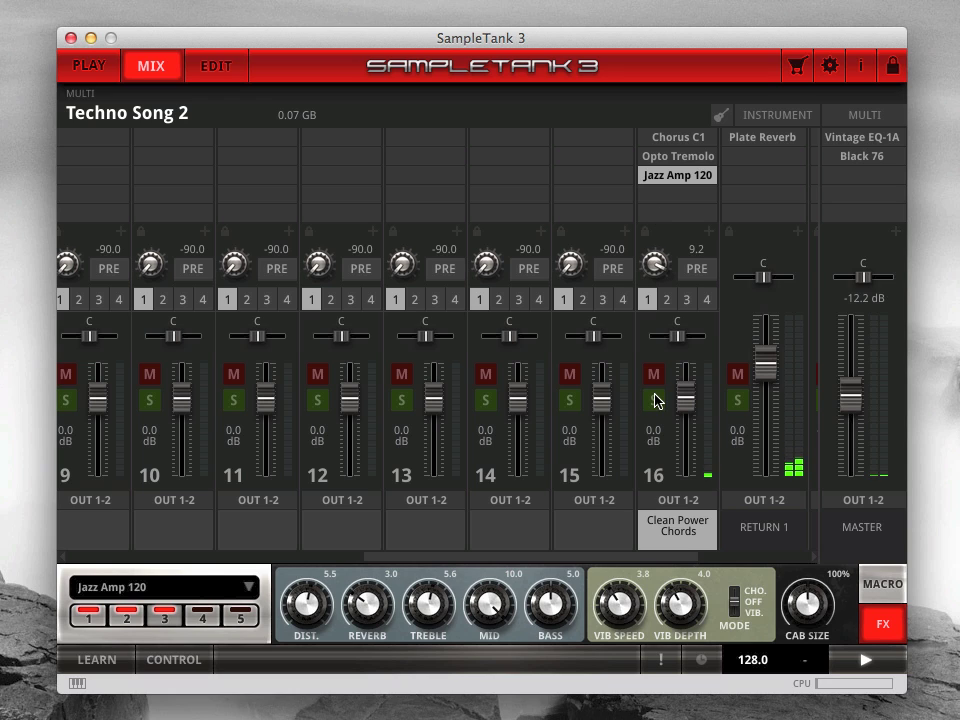
- Set the Clean Power Chords send to 6.8 with pre-fader routing and lower the part's volume fader all the way down
left_click_drag(690, 403, 689, 427)
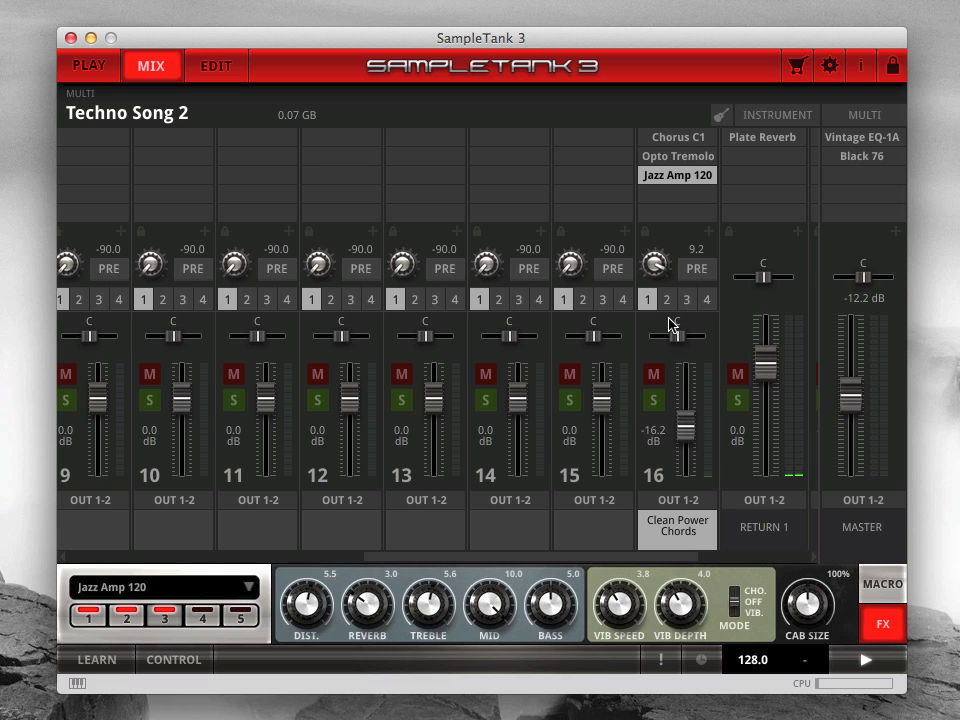
left_click_drag(656, 264, 658, 267)
left_click(705, 270)
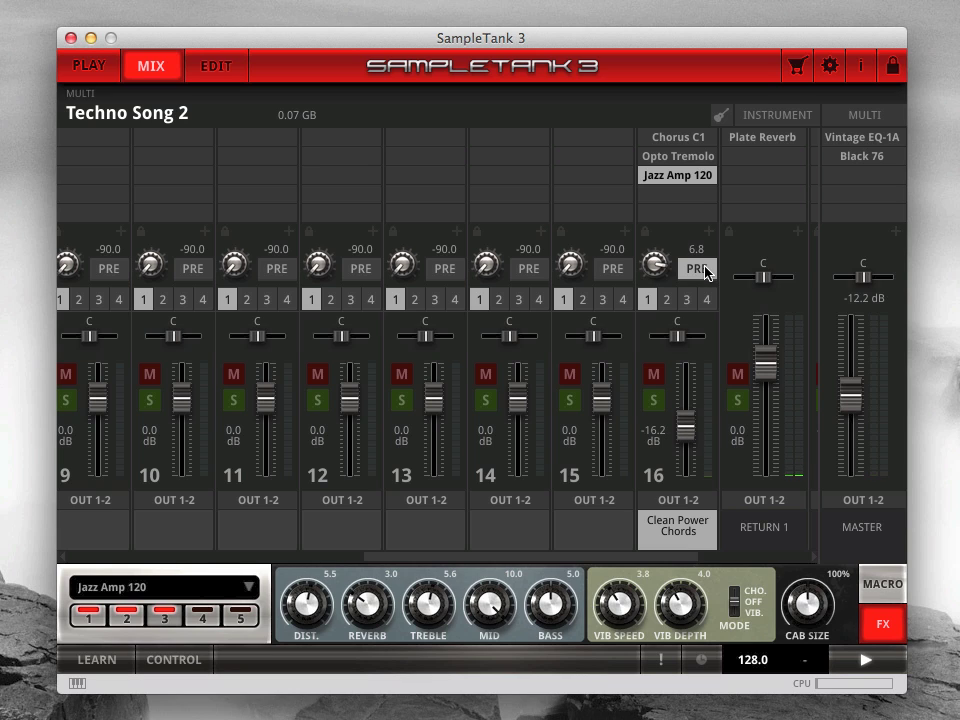
left_click_drag(686, 429, 681, 476)
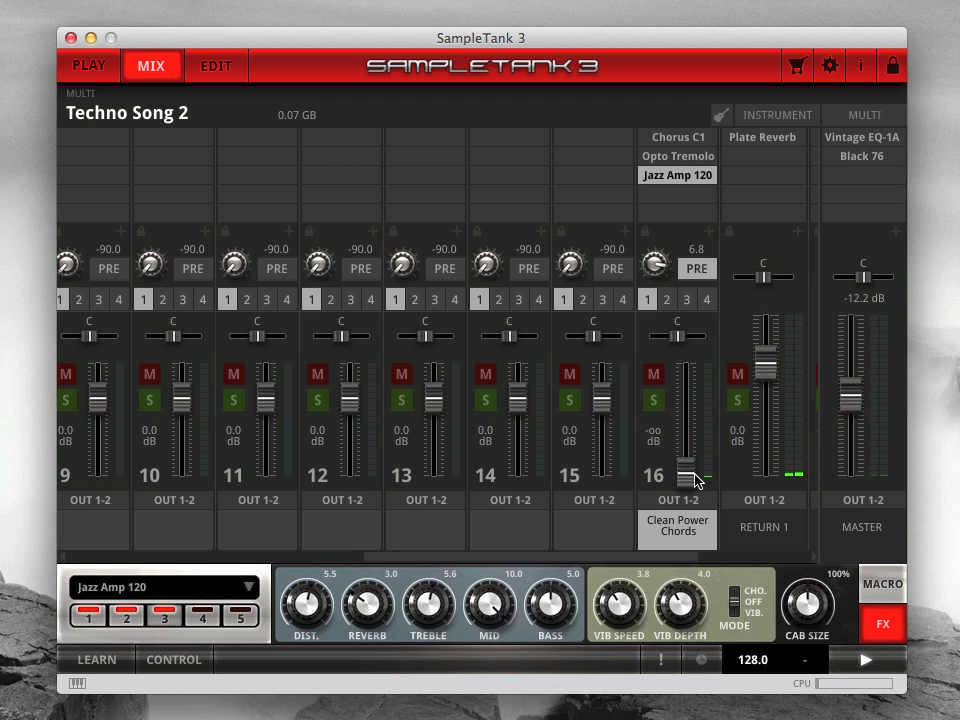
- Try mute and solo on the Clean Power Chords part and switch both off again
left_click(653, 375)
left_click(656, 400)
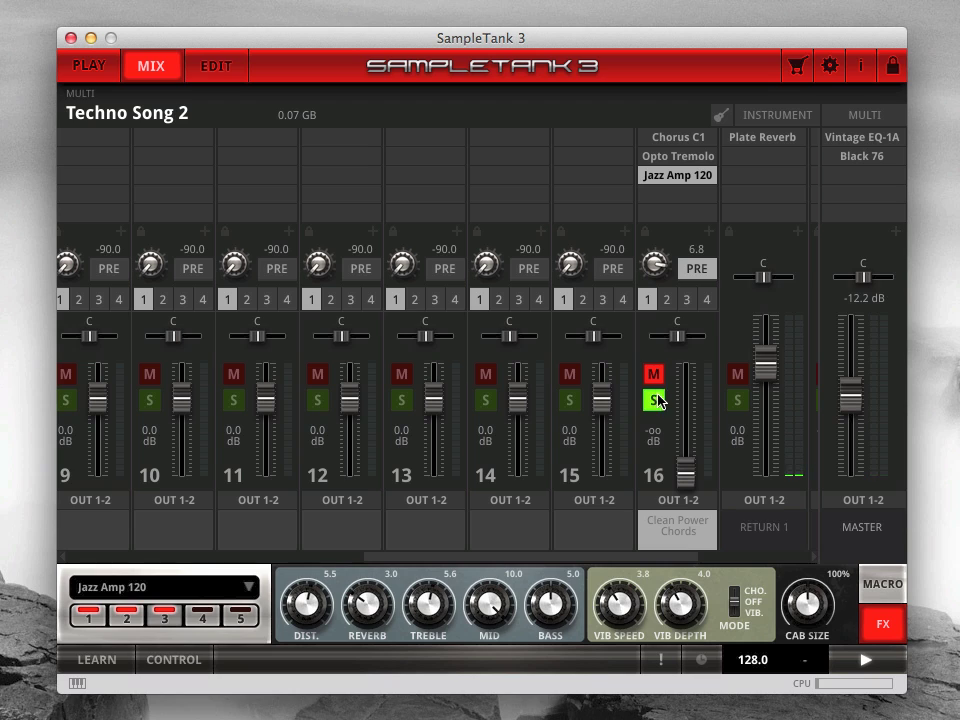
left_click(655, 375)
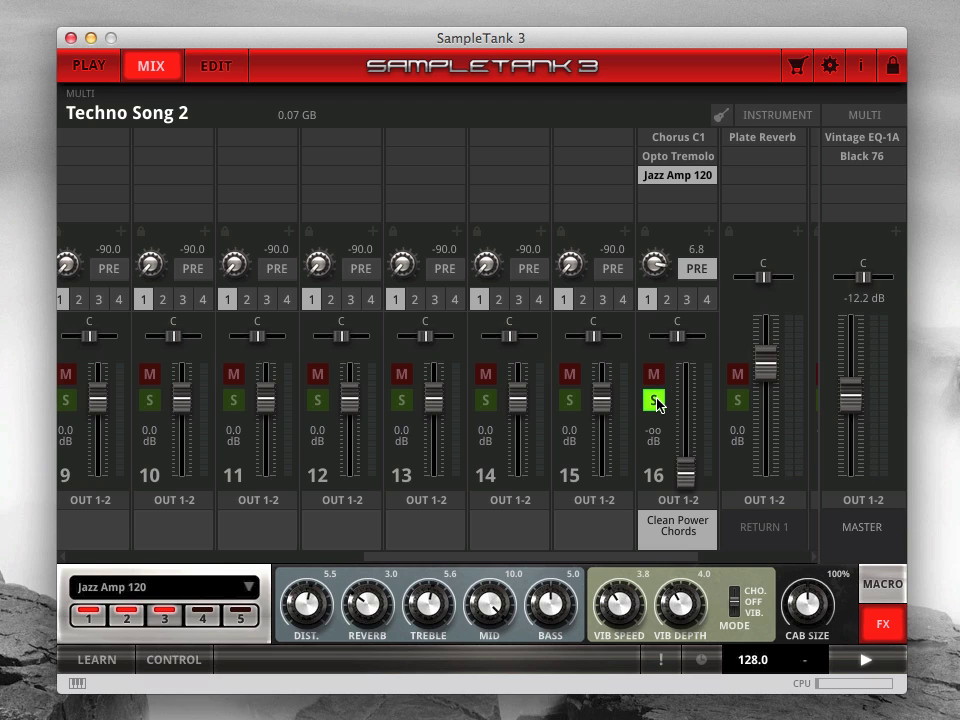
left_click(656, 400)
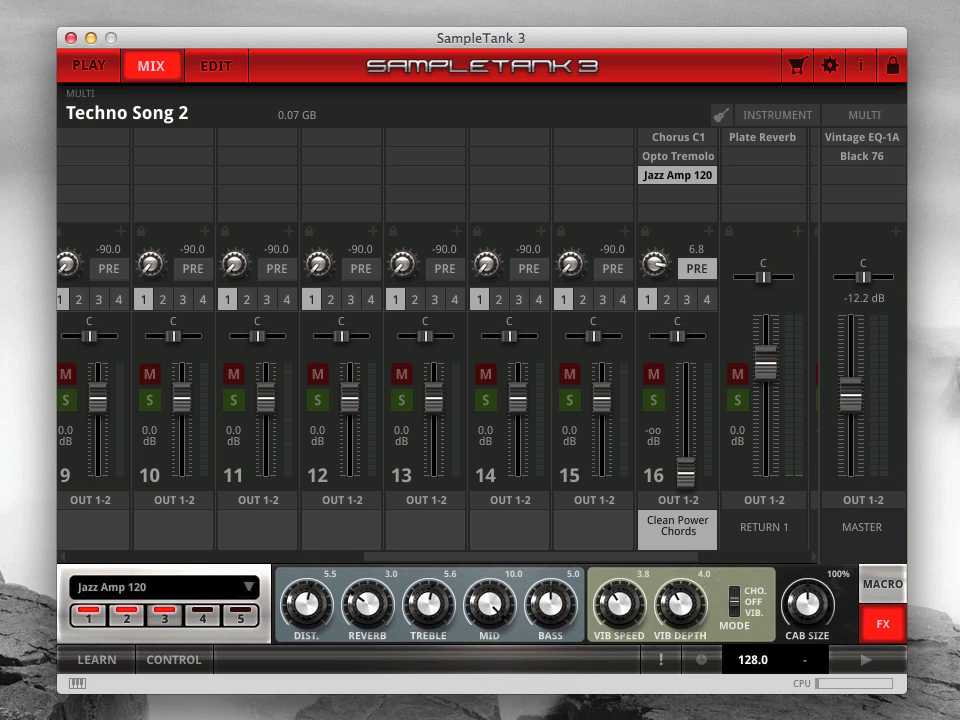
- Check the part list in the Play view, and look through the effects of Returns 1 to 4 in the mixer
left_click(110, 78)
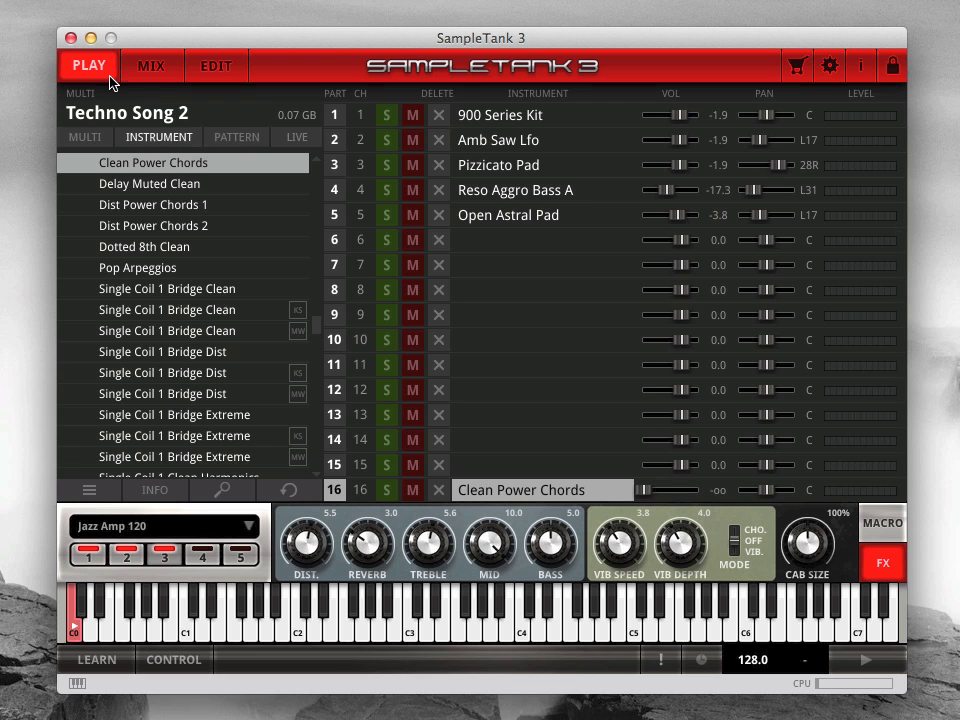
left_click(178, 80)
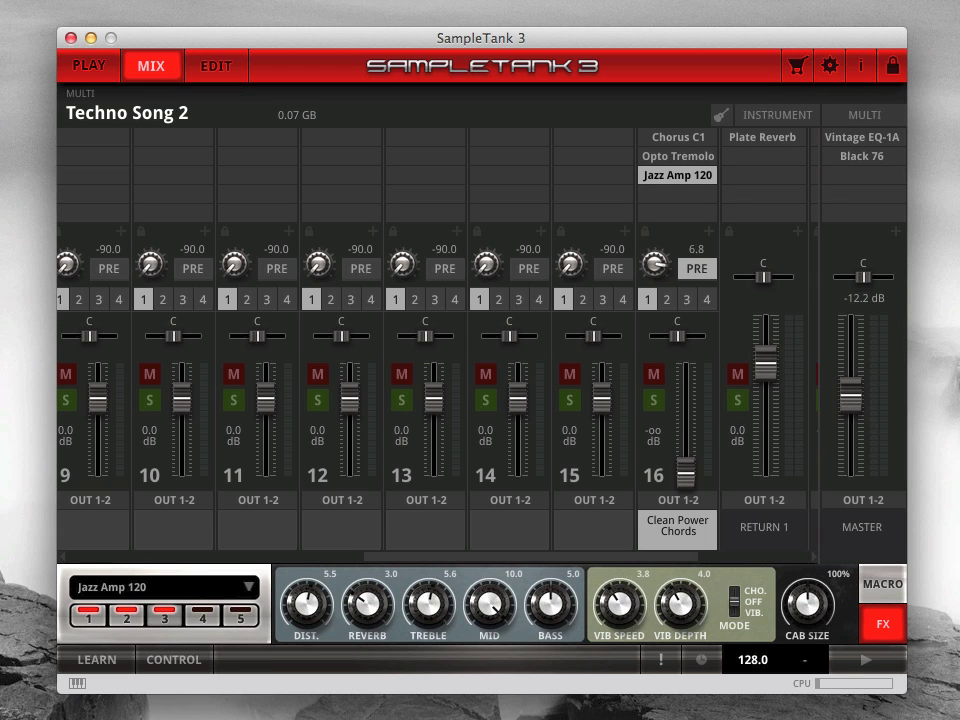
scroll(679, 553, "right", 5)
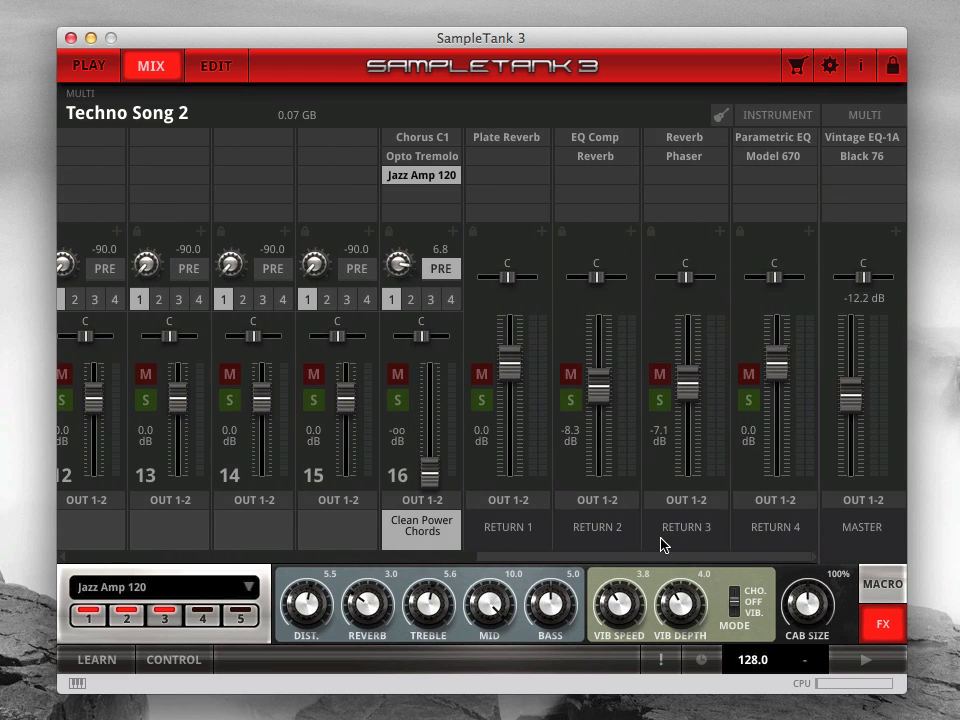
left_click(532, 536)
left_click(600, 535)
left_click(672, 529)
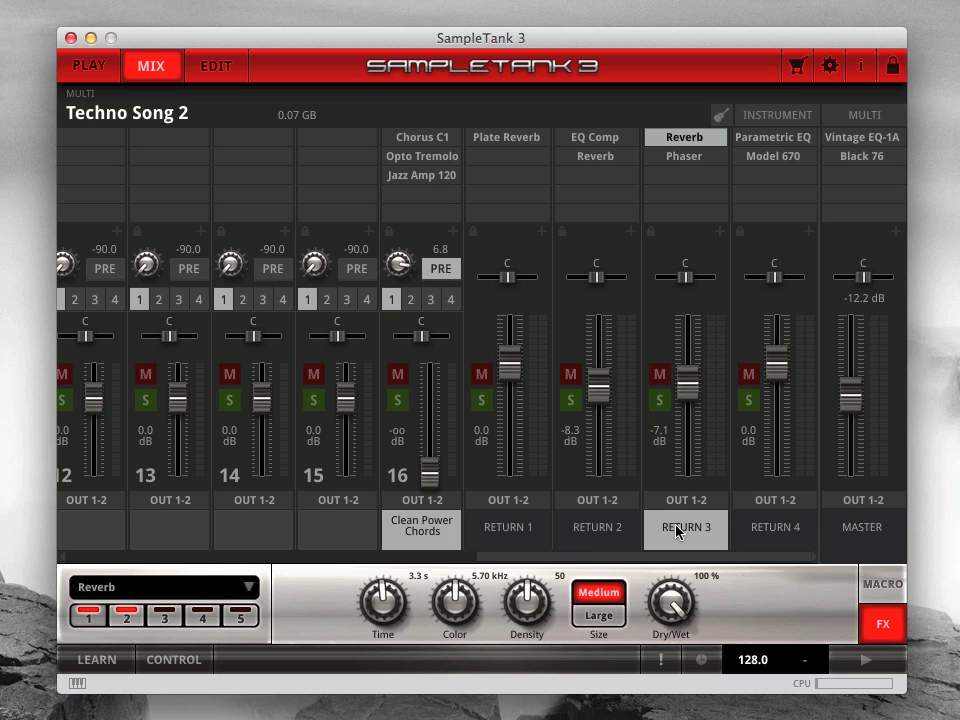
left_click(748, 535)
left_click(510, 535)
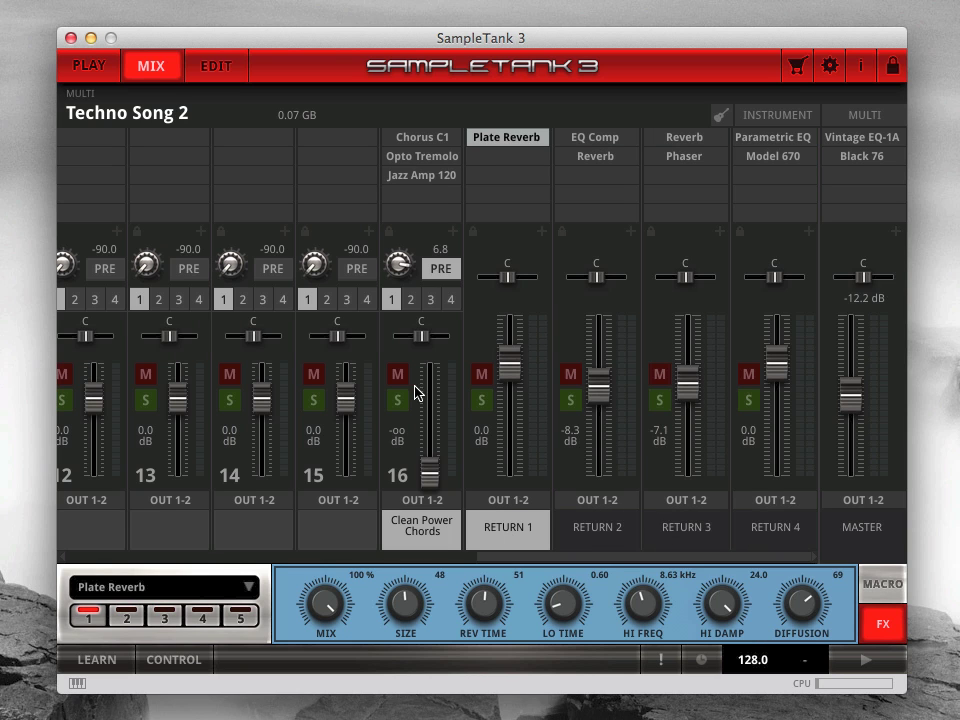
- Switch the Clean Power Chords send routing through other sends up to 4 and back to send 1
left_click(412, 299)
left_click(450, 299)
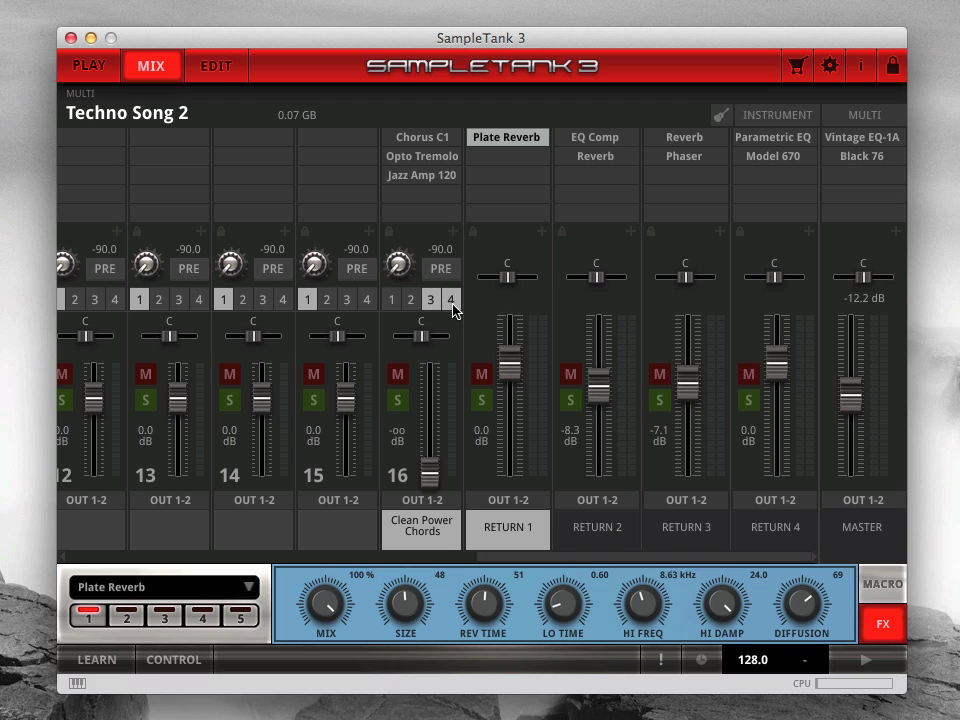
left_click(392, 299)
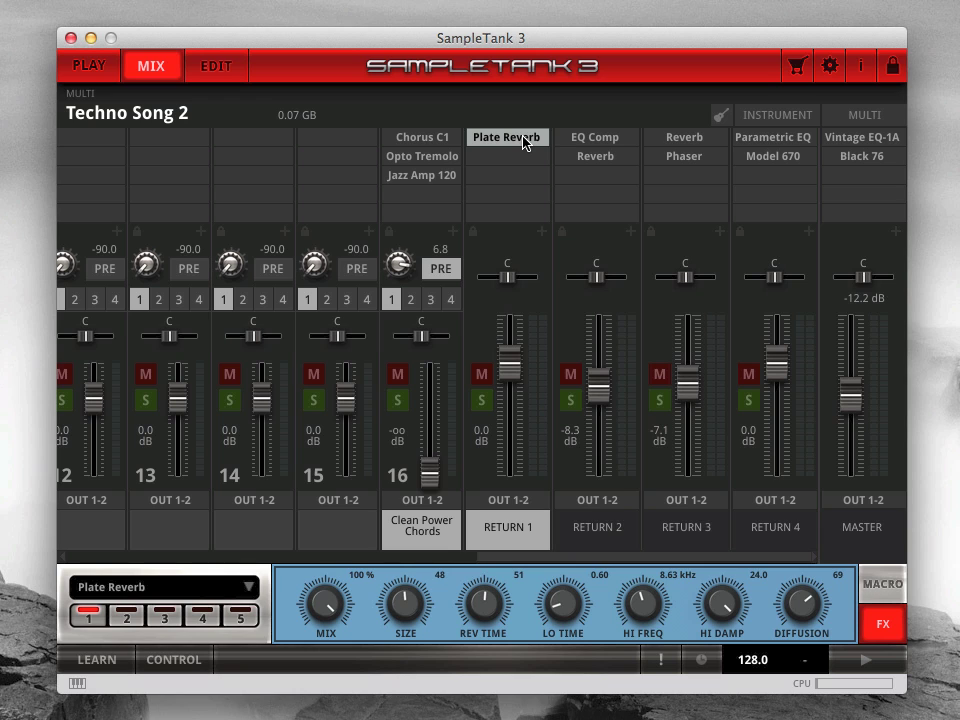
- Examine the insert effects on Returns 2 and 3 and the Parametric EQ and Model 670 on Return 4
left_click(578, 157)
left_click(705, 141)
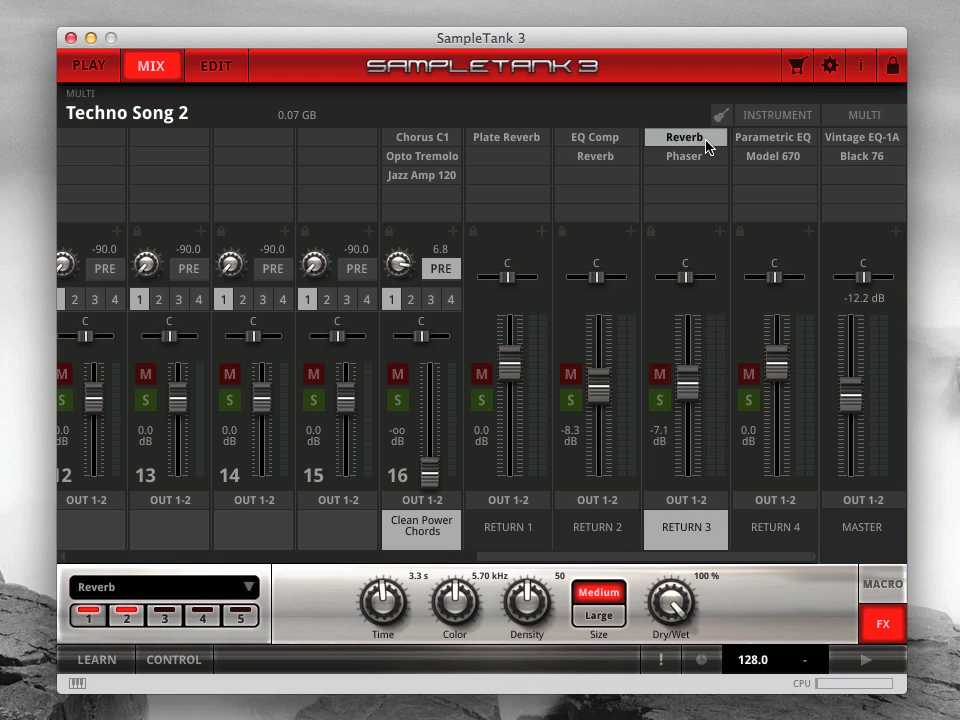
left_click(748, 157)
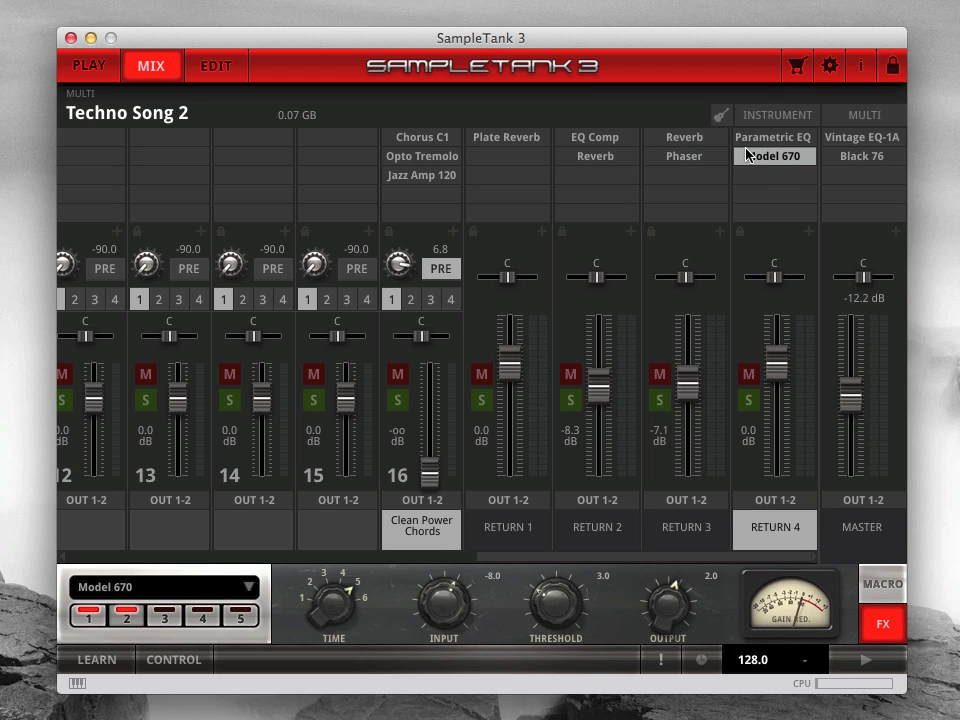
left_click(751, 138)
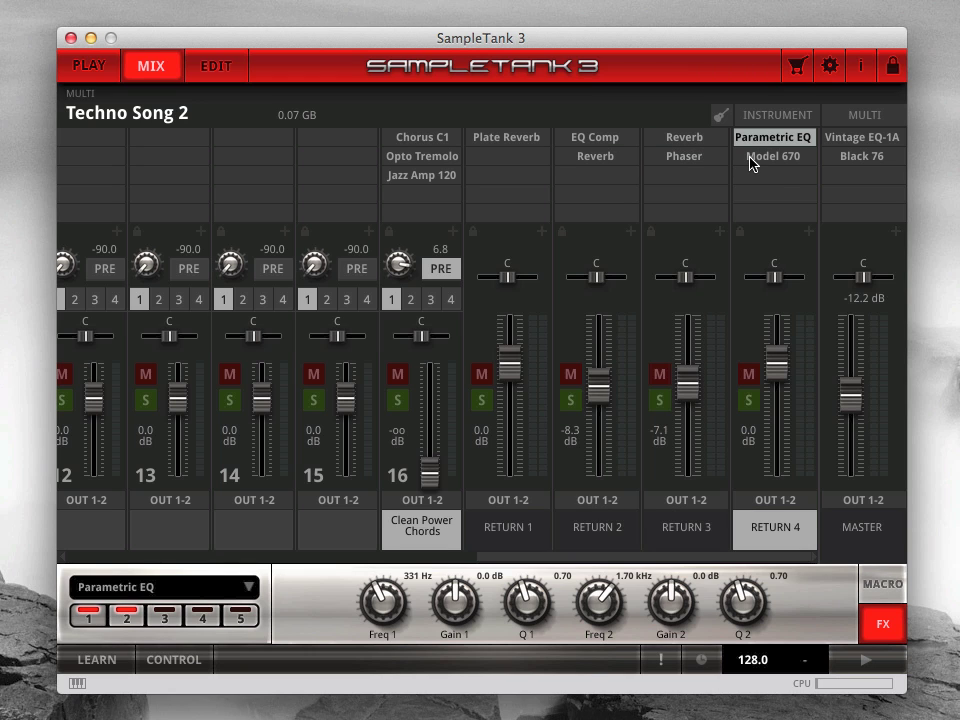
left_click(751, 158)
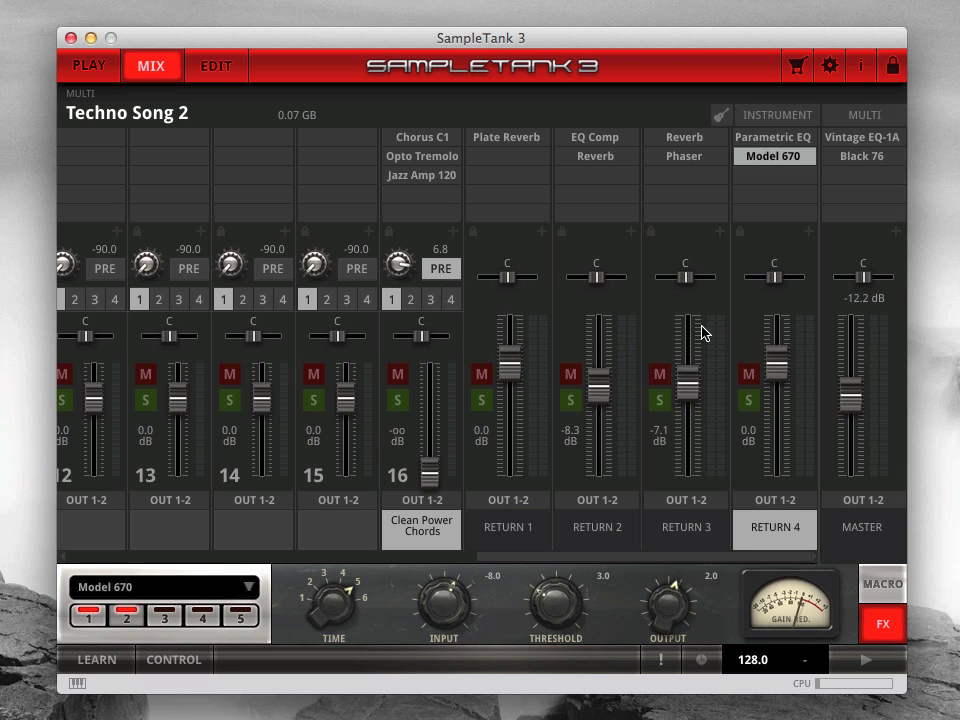
- Raise the master volume to -2.0 dB and examine the master's Vintage EQ-1A and Black 76 settings
left_click_drag(852, 397, 855, 377)
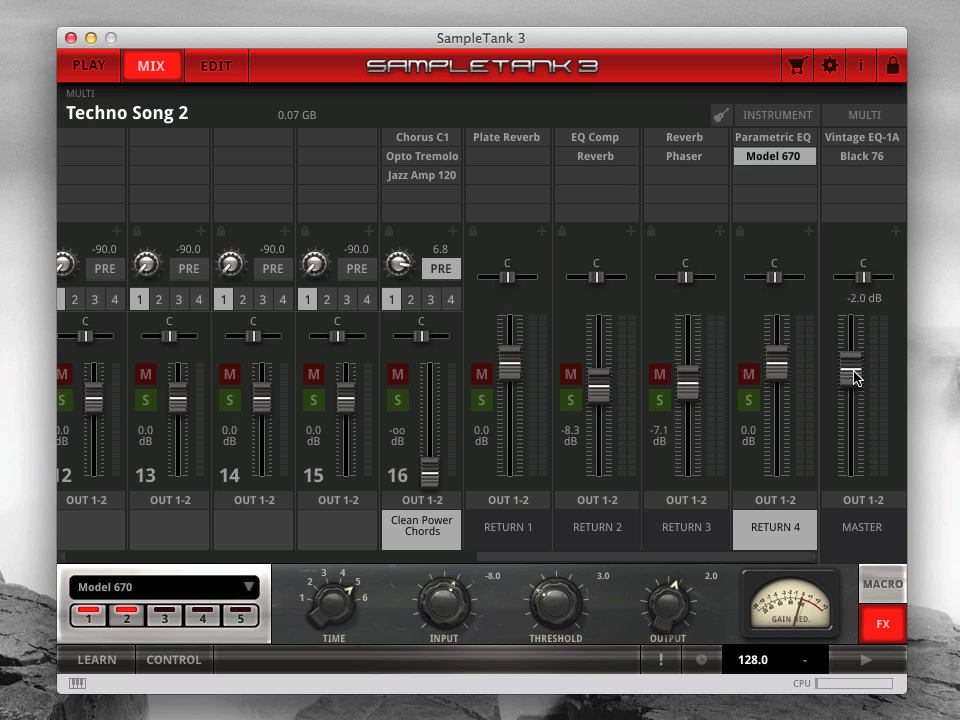
left_click(878, 141)
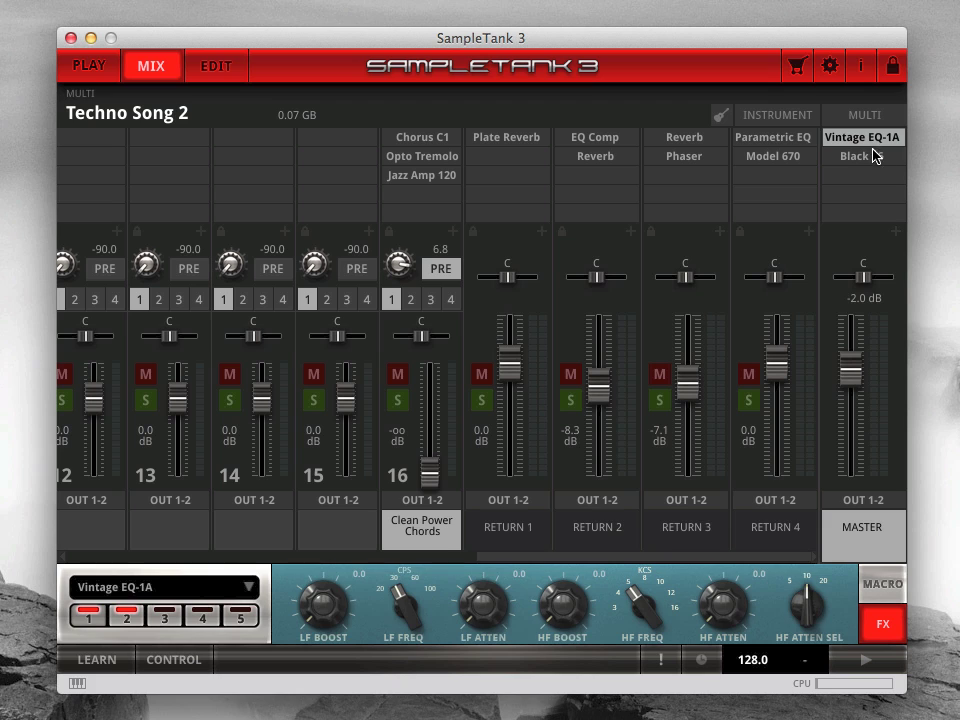
left_click(876, 157)
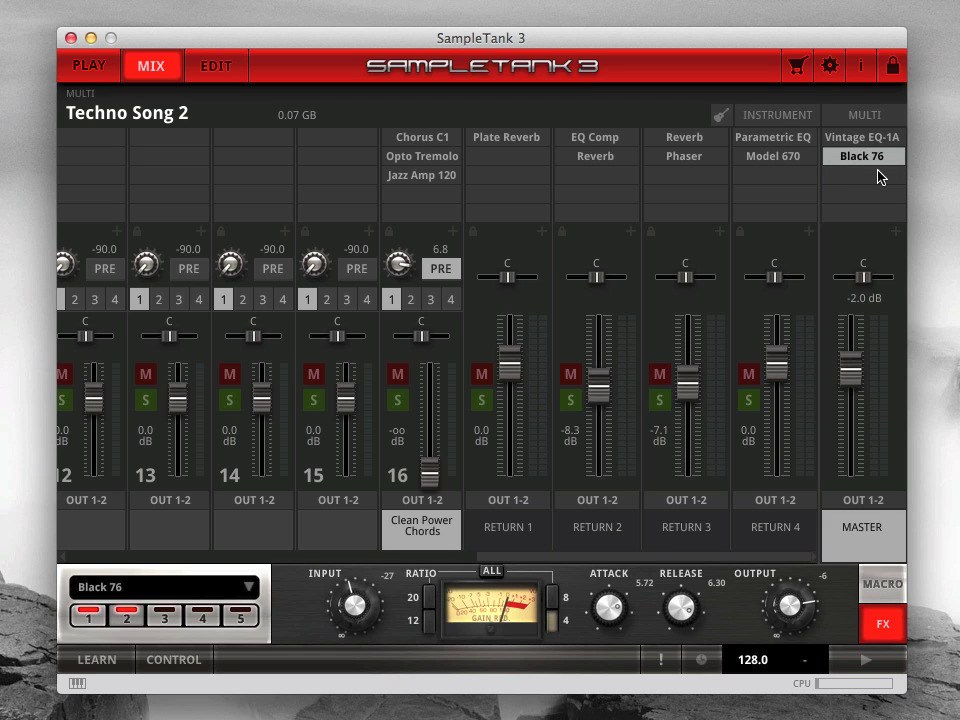
mouse_move(864, 279)
left_mouse_down()
mouse_move(855, 279)
mouse_move(870, 278)
left_mouse_up()
- Route the Reso Aggro Bass A part's output to OUT 13-14
left_click(385, 558)
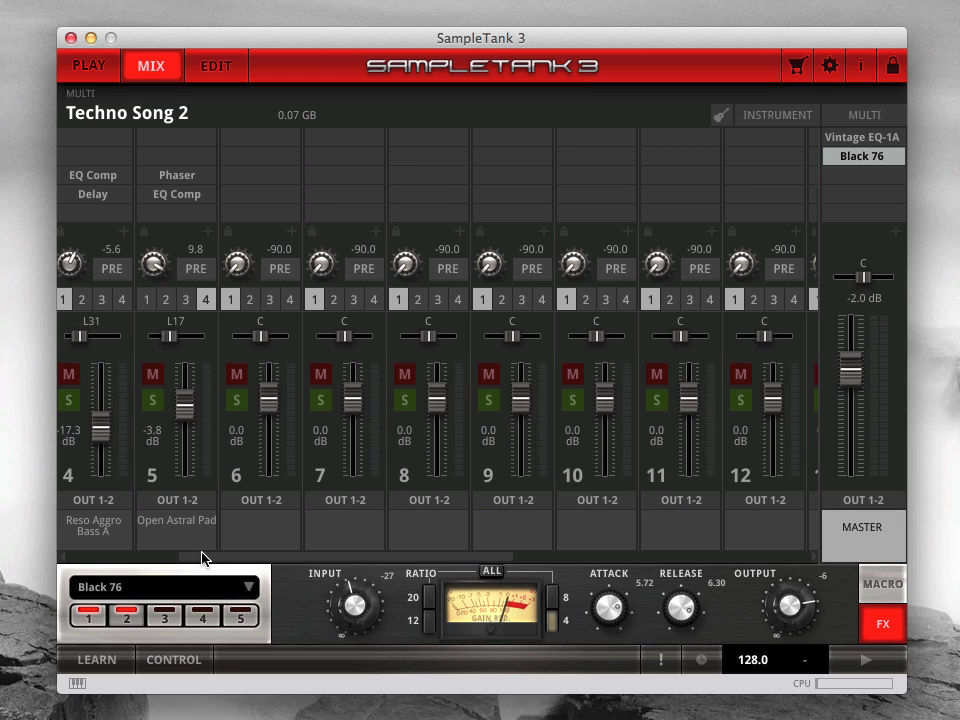
left_click(122, 503)
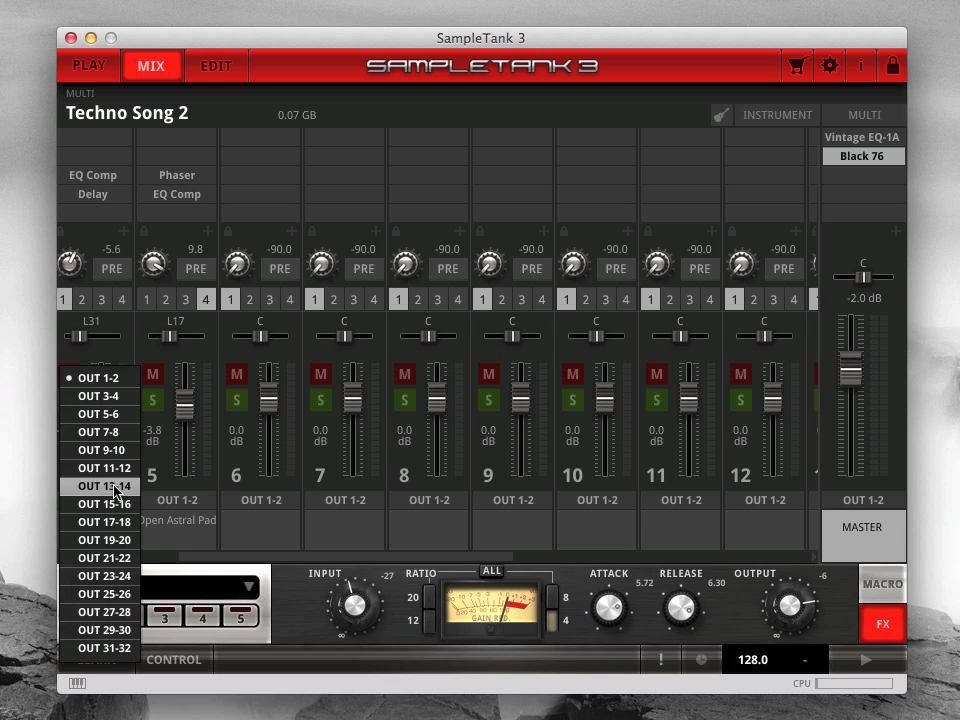
left_click(110, 486)
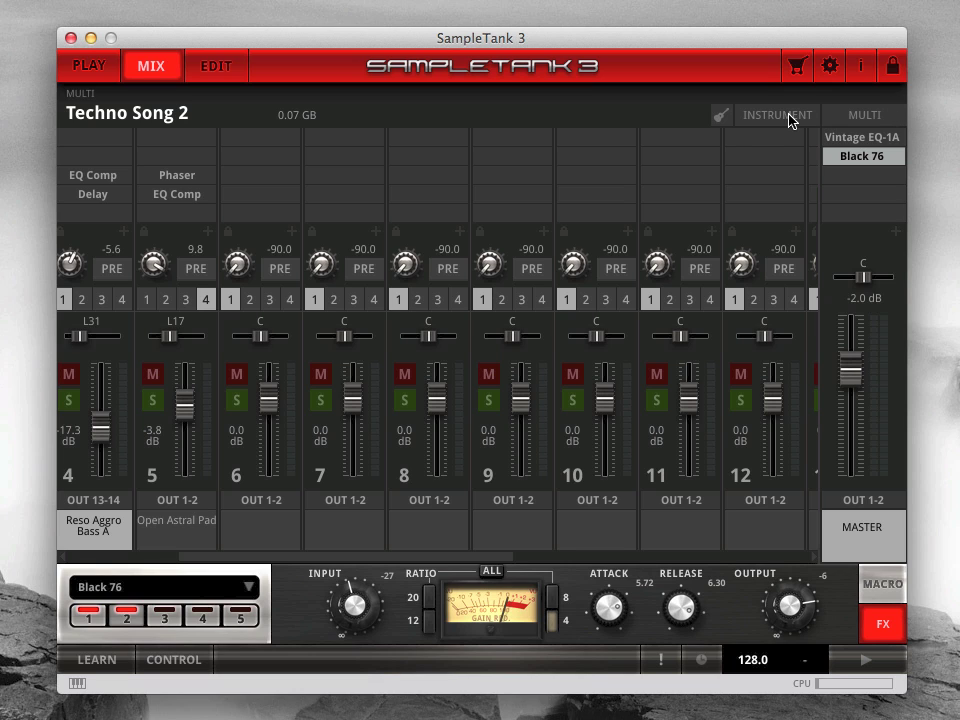
- Preview the instrument pictures in place of the insert slots, look over the instrument save options, and restore the effects display
left_click(724, 118)
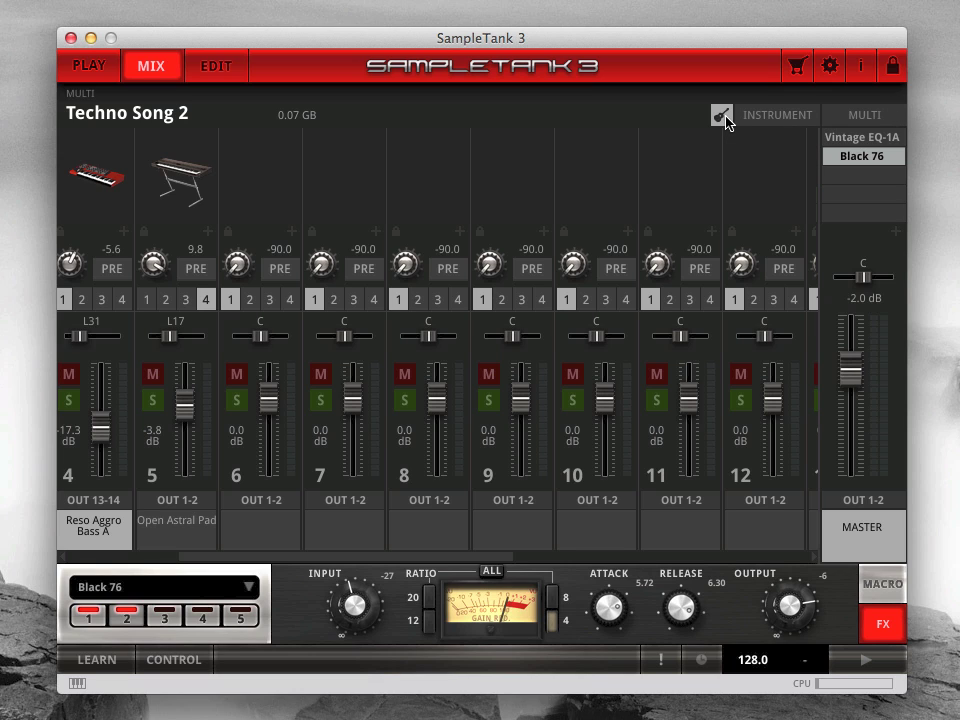
left_click(139, 557)
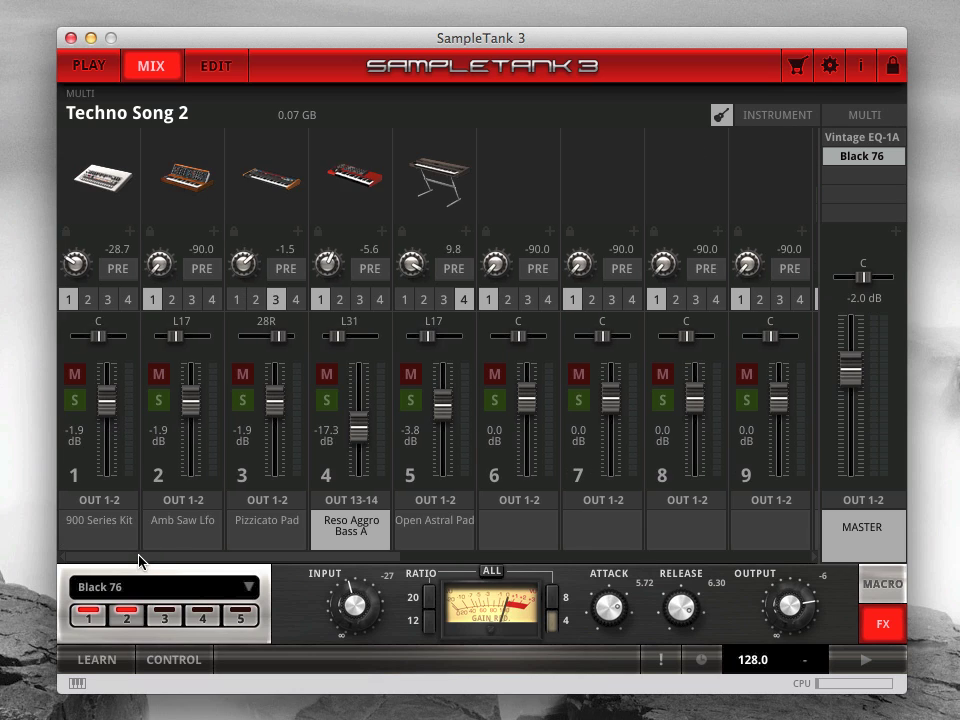
left_click(722, 117)
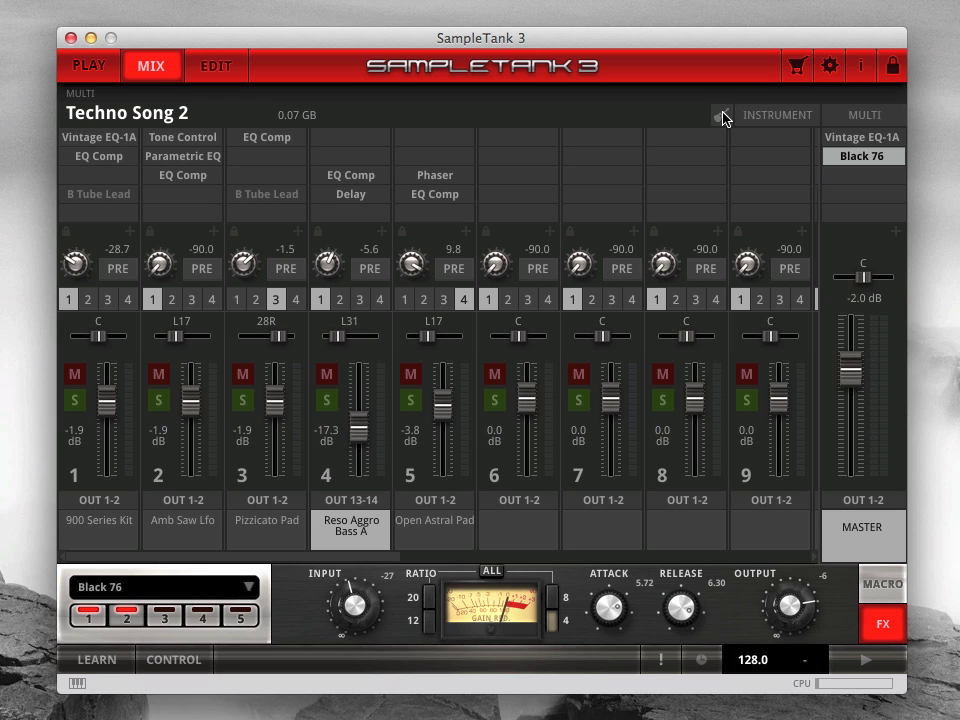
left_click(722, 117)
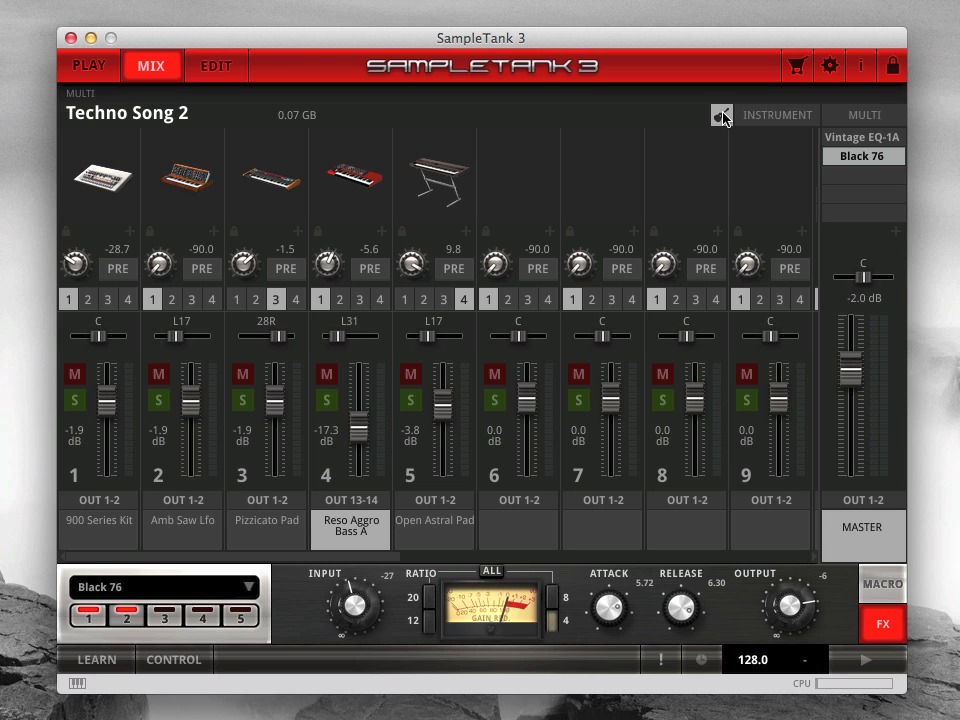
left_click(811, 116)
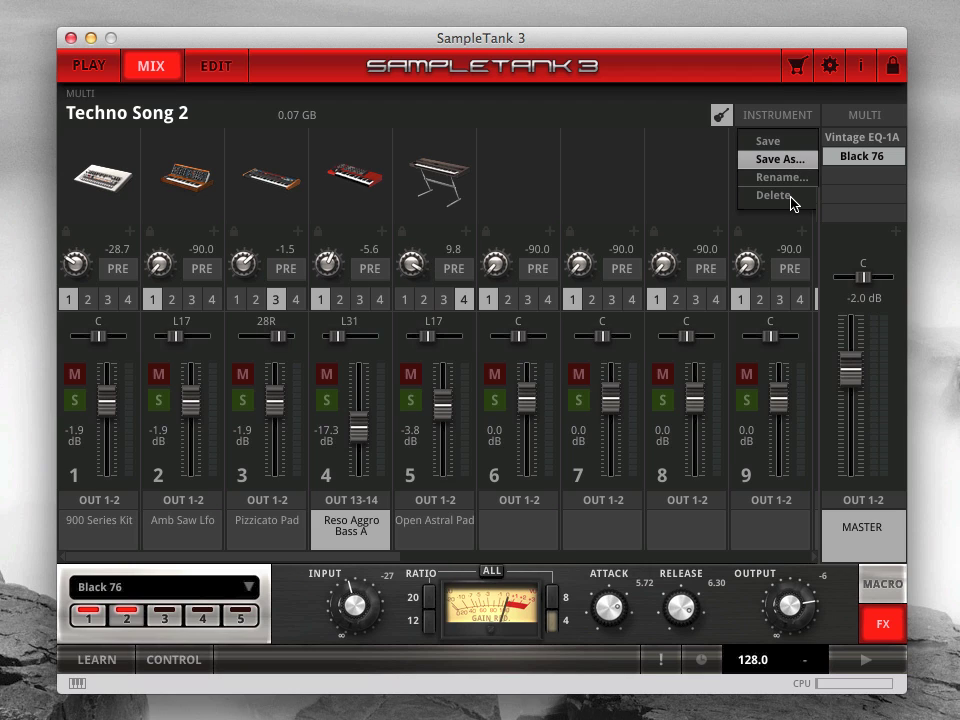
left_click(790, 100)
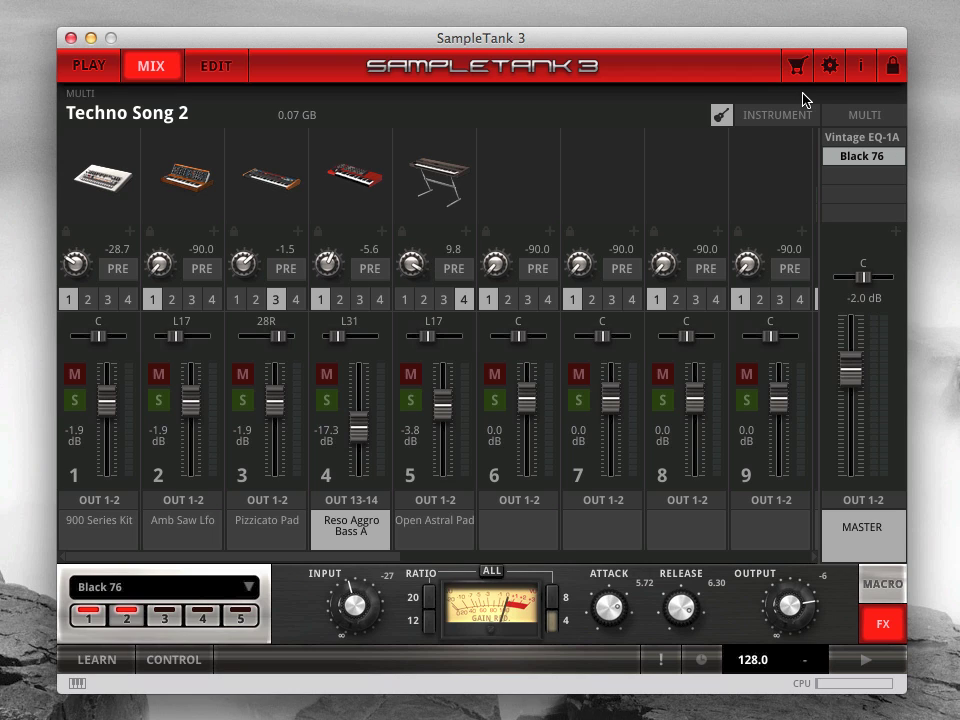
left_click(721, 115)
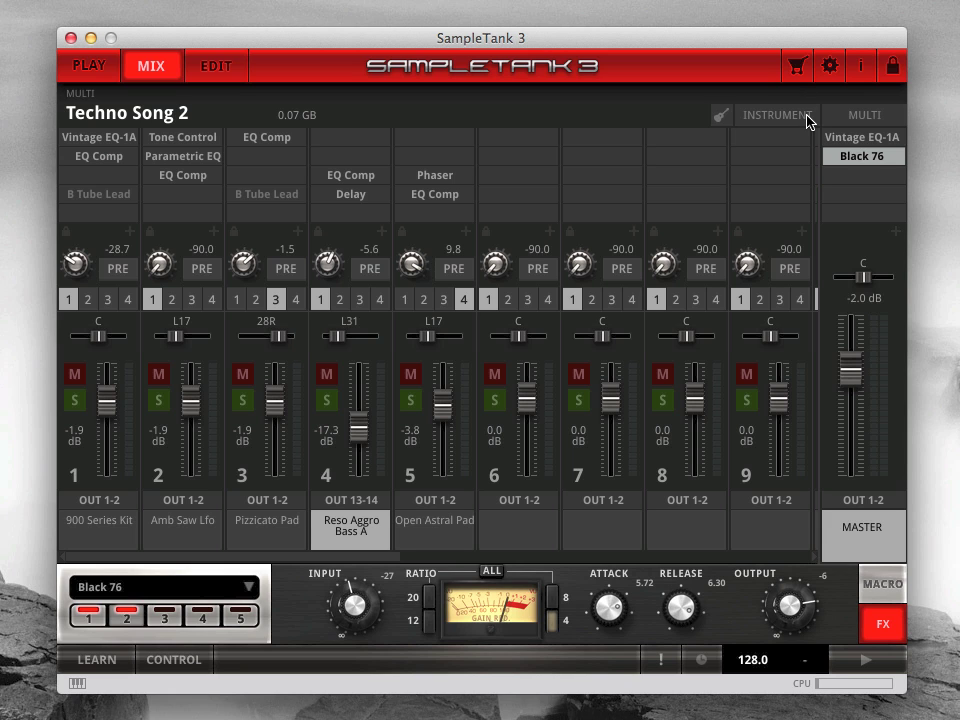
- Save the Reso Aggro Bass A part as a new instrument named Reso Bass 7 in the Instruments folder
left_click(808, 120)
left_click(780, 157)
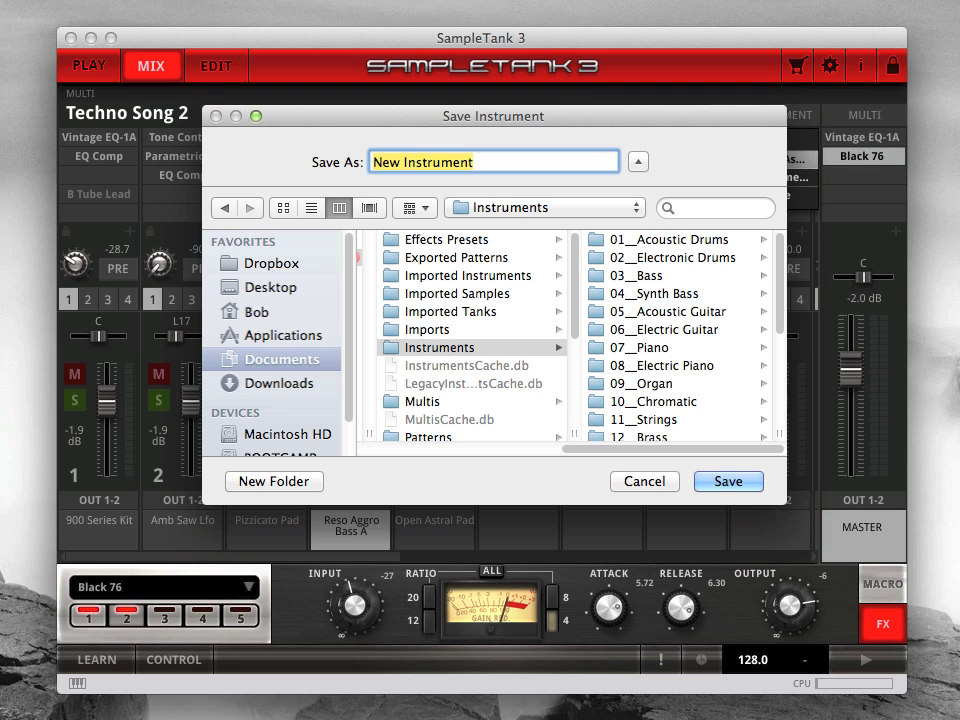
type("Reso Ba")
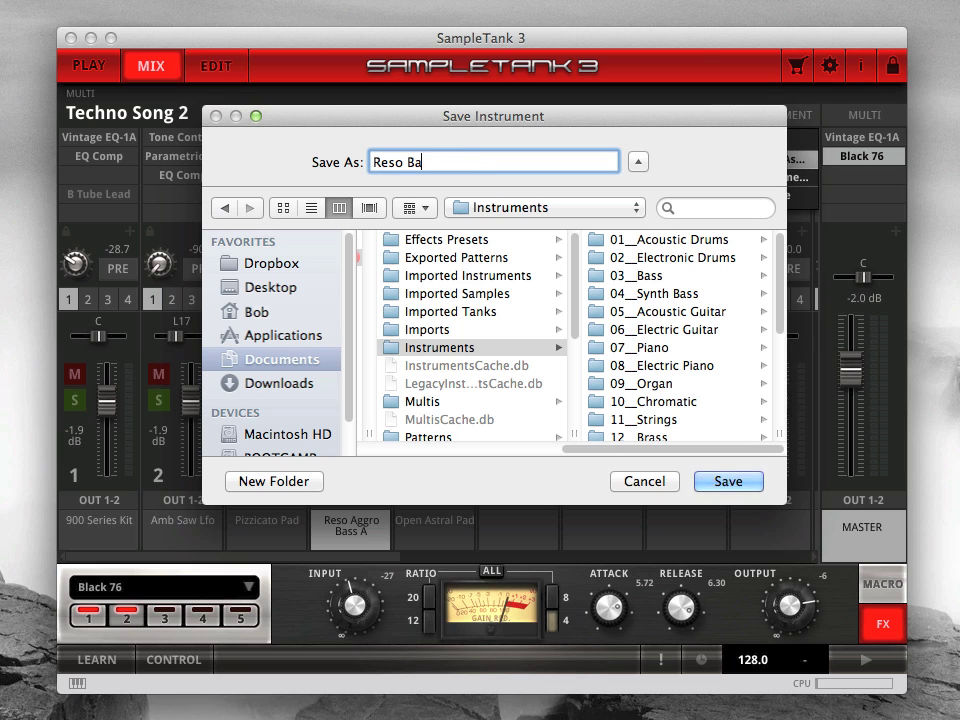
type("ss 7")
key("Return")
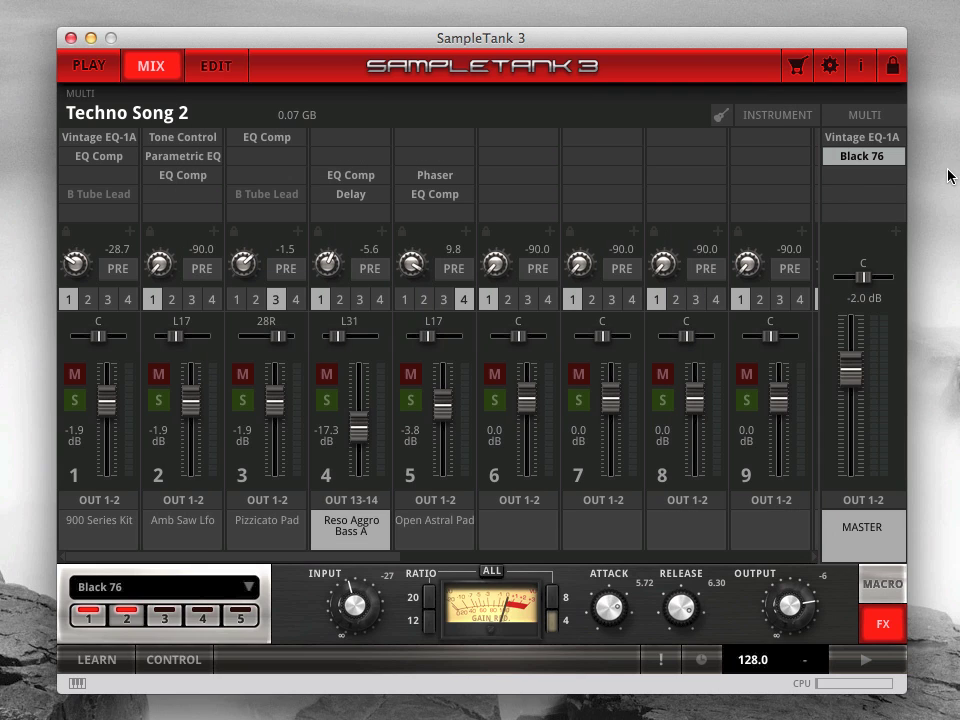
- Look over the file options for the multi and return to the Play view
left_click(897, 117)
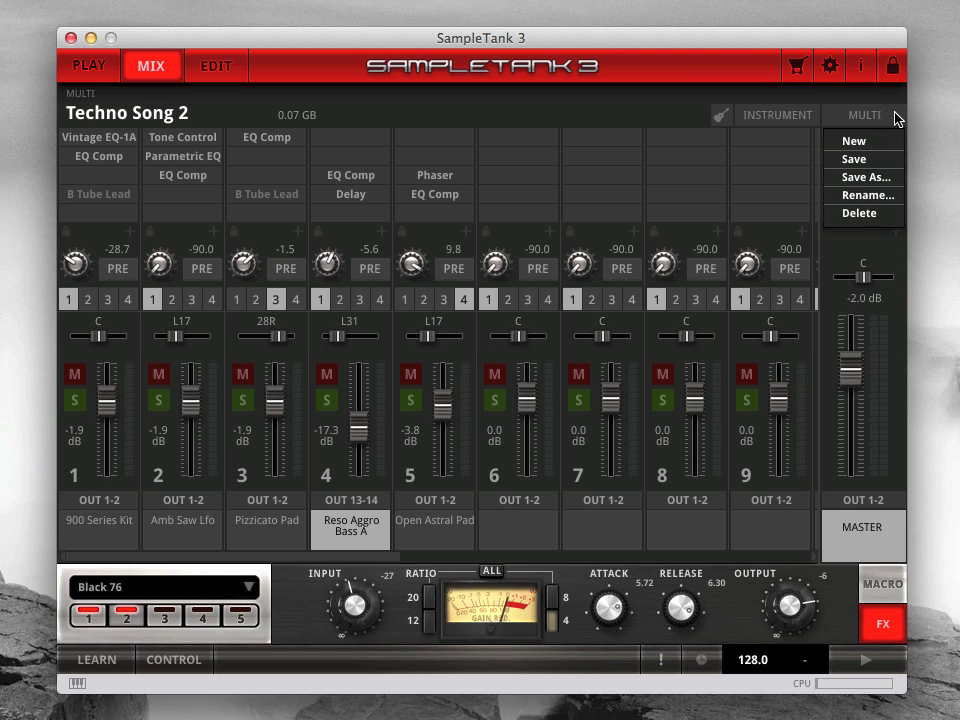
left_click(893, 98)
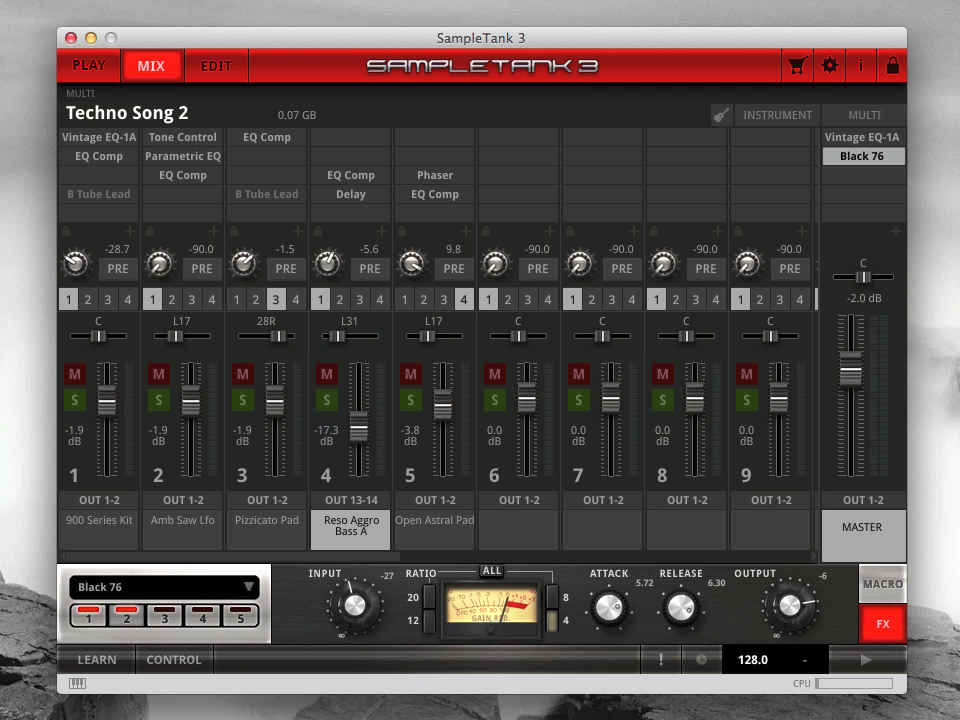
left_click(75, 66)
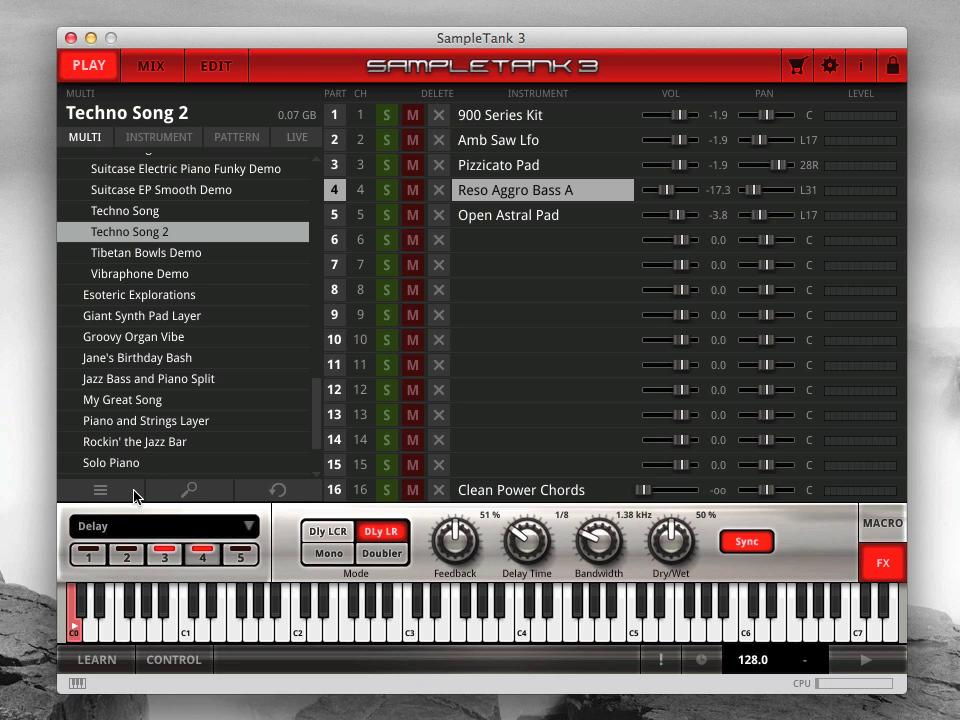